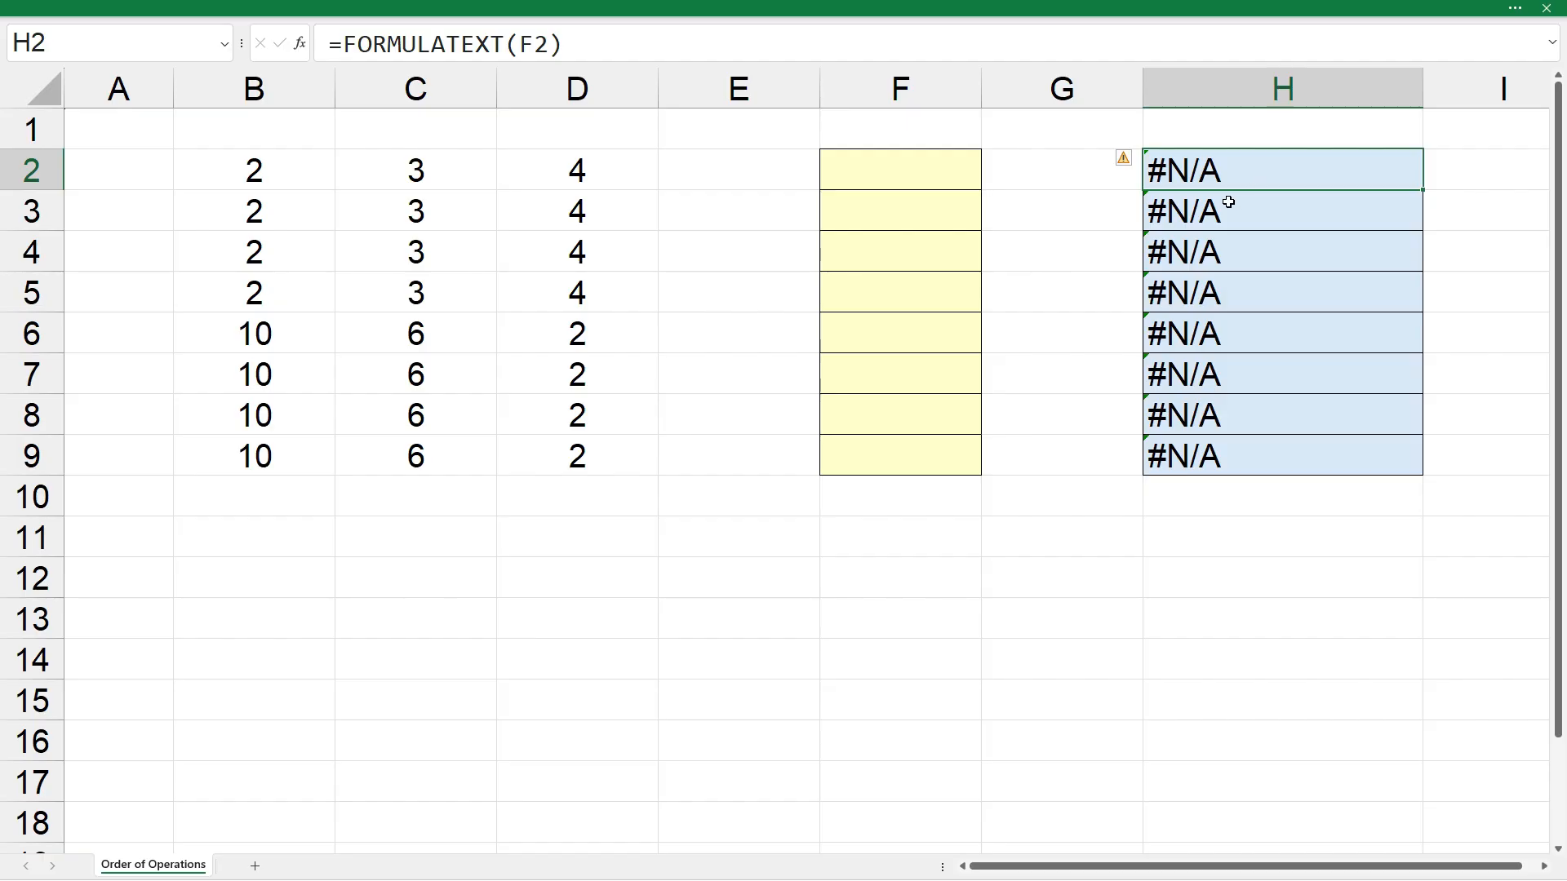
- Enter the formula =B2+C2+D2 in cell F2
click(930, 178)
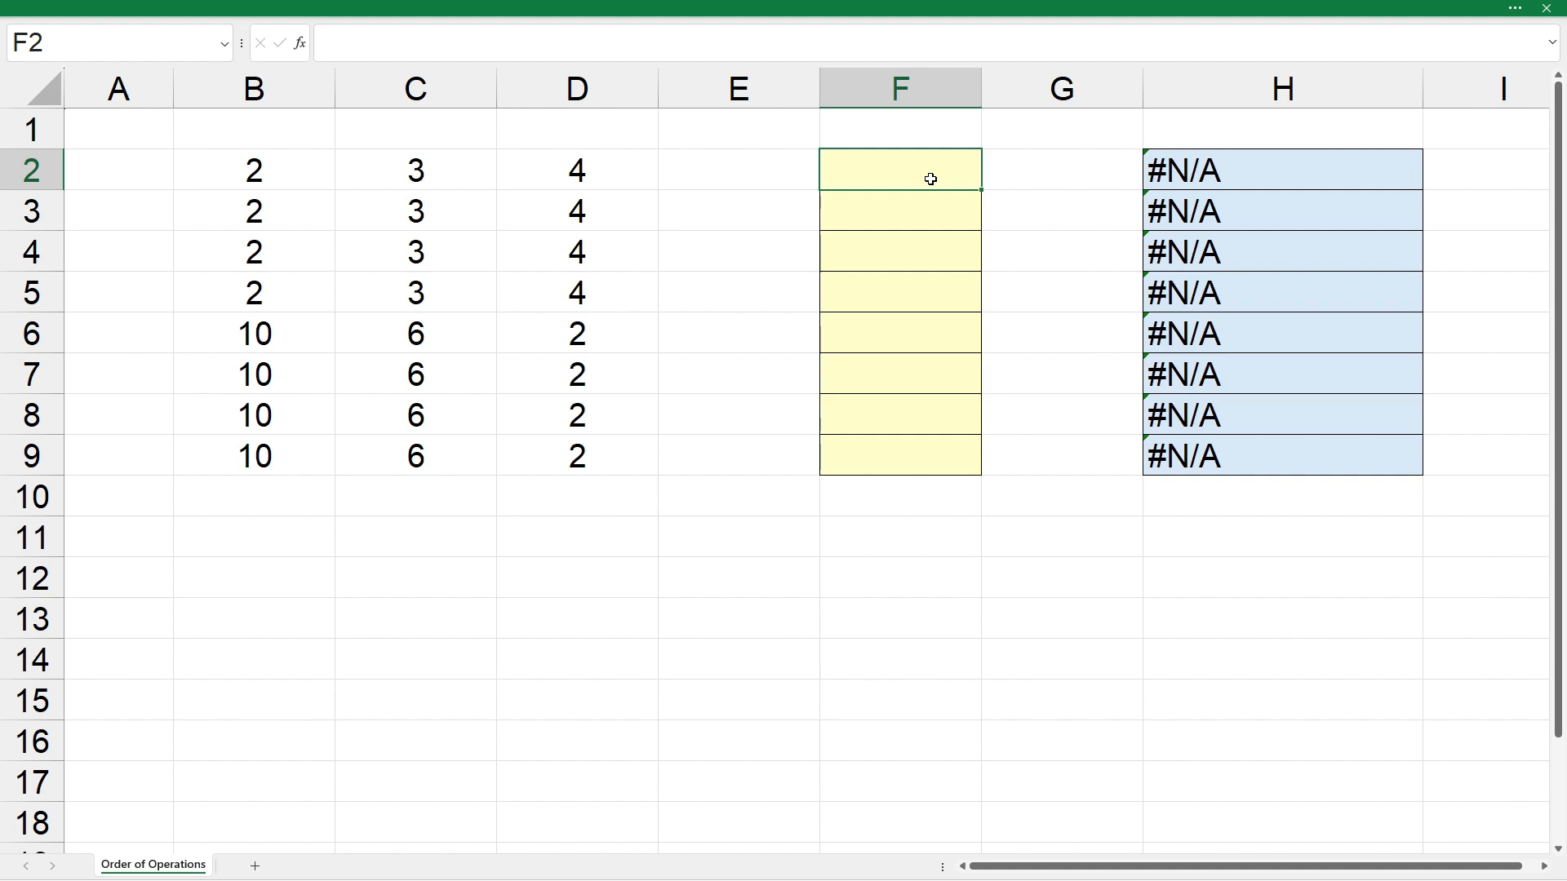
text(=)
click(316, 171)
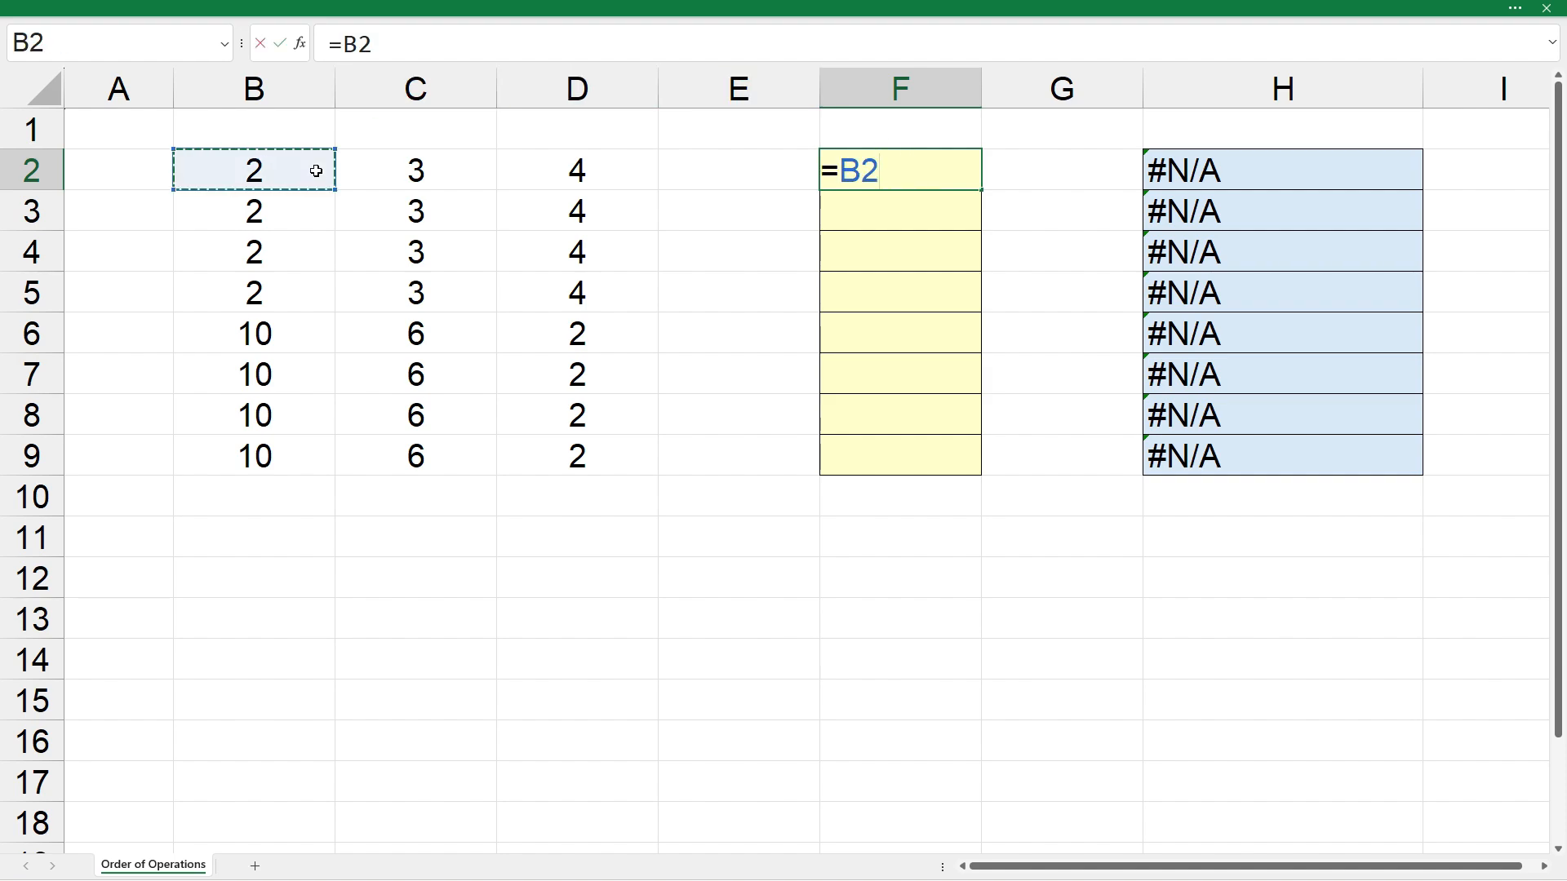
text(+)
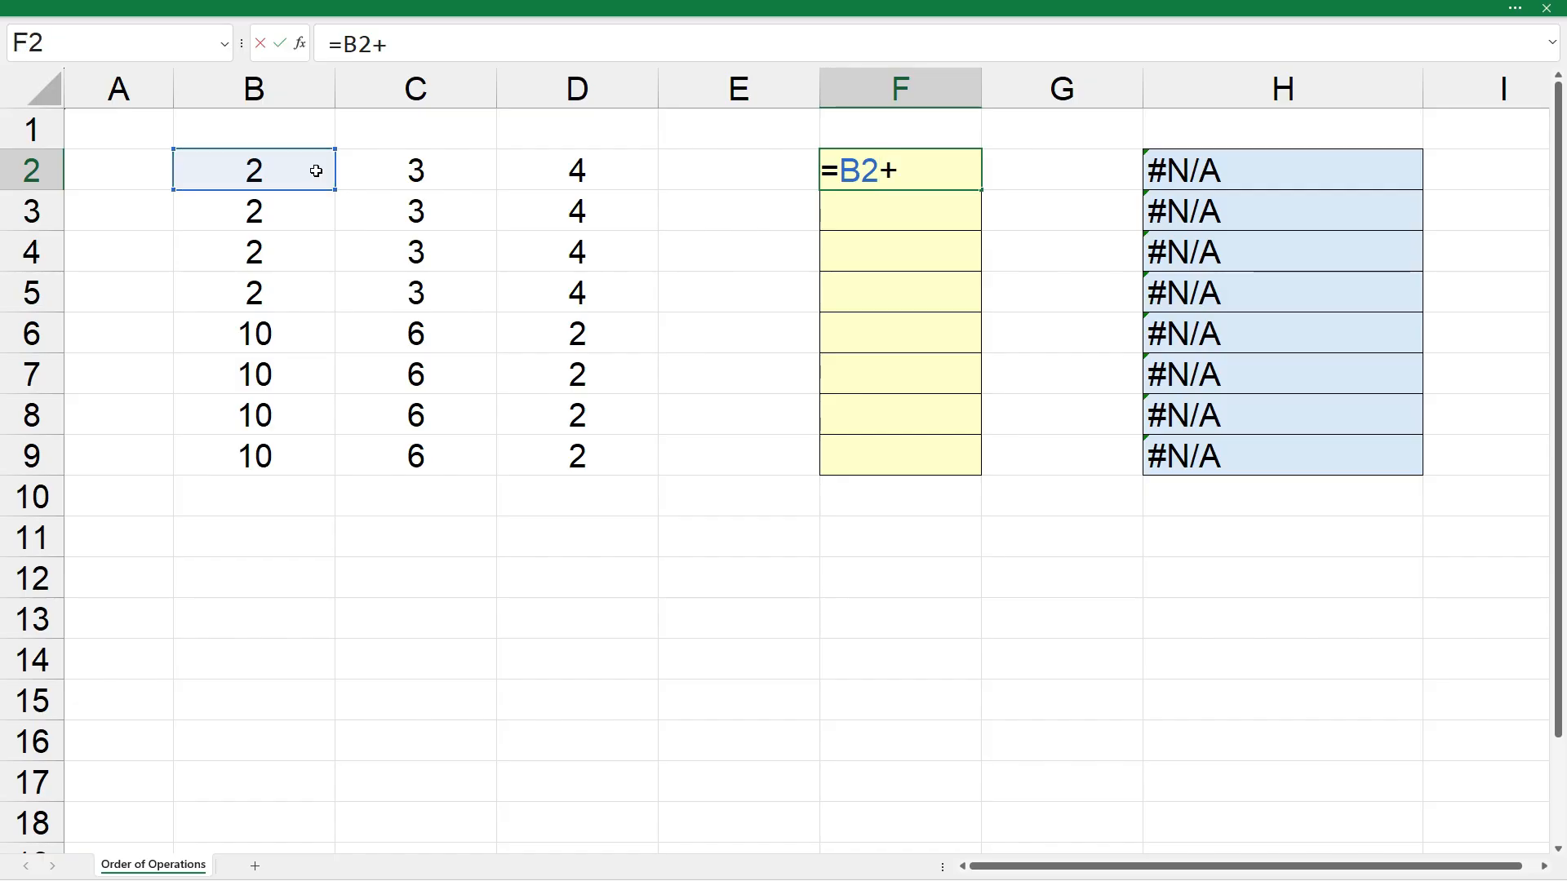
click(384, 177)
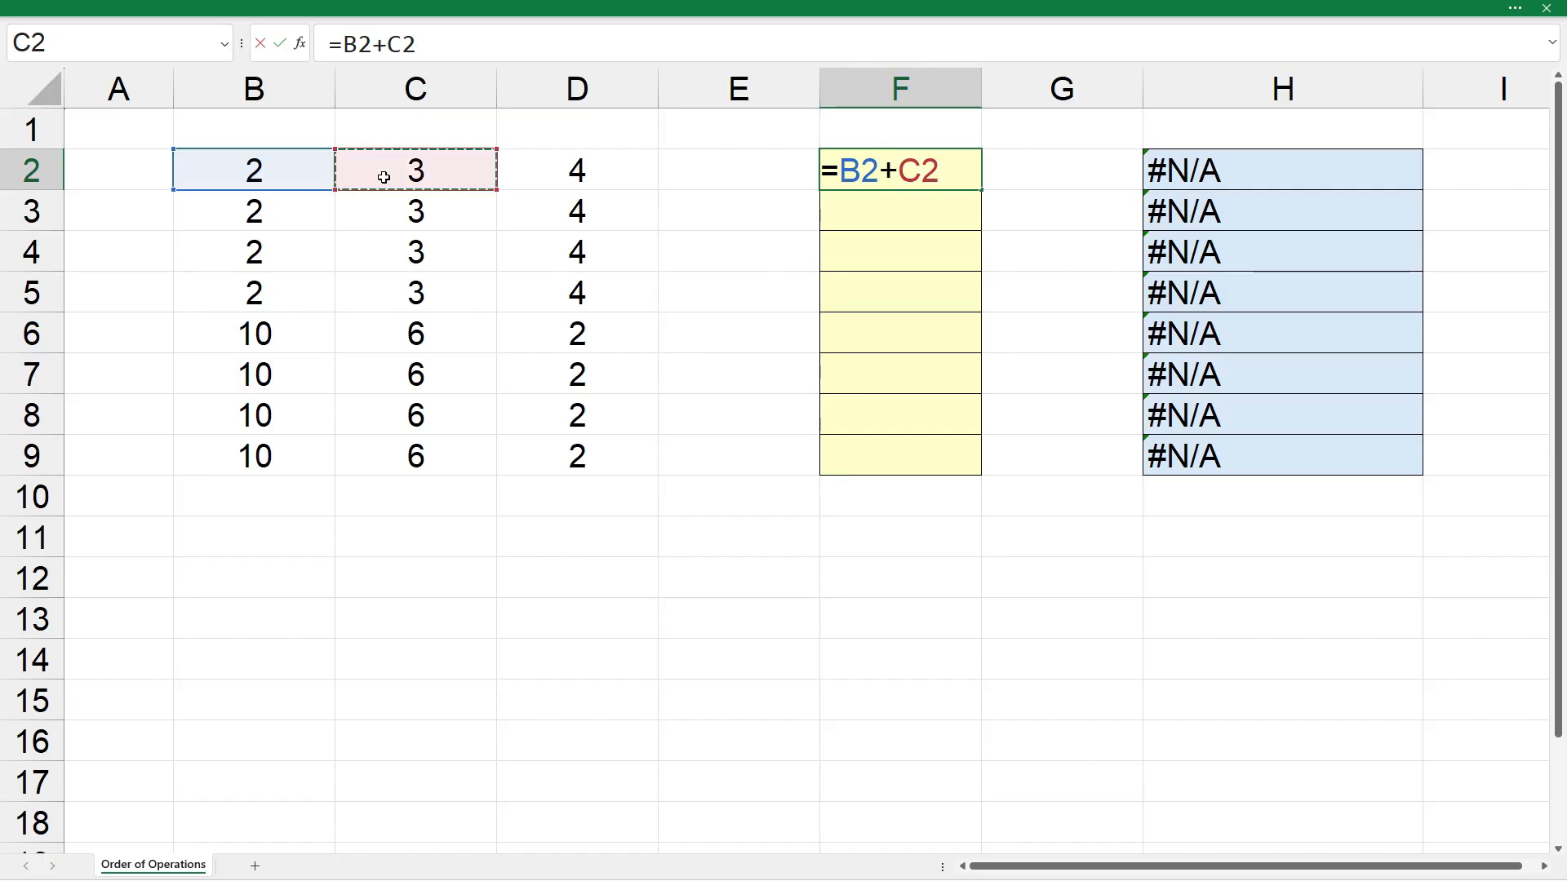
text(+)
click(546, 174)
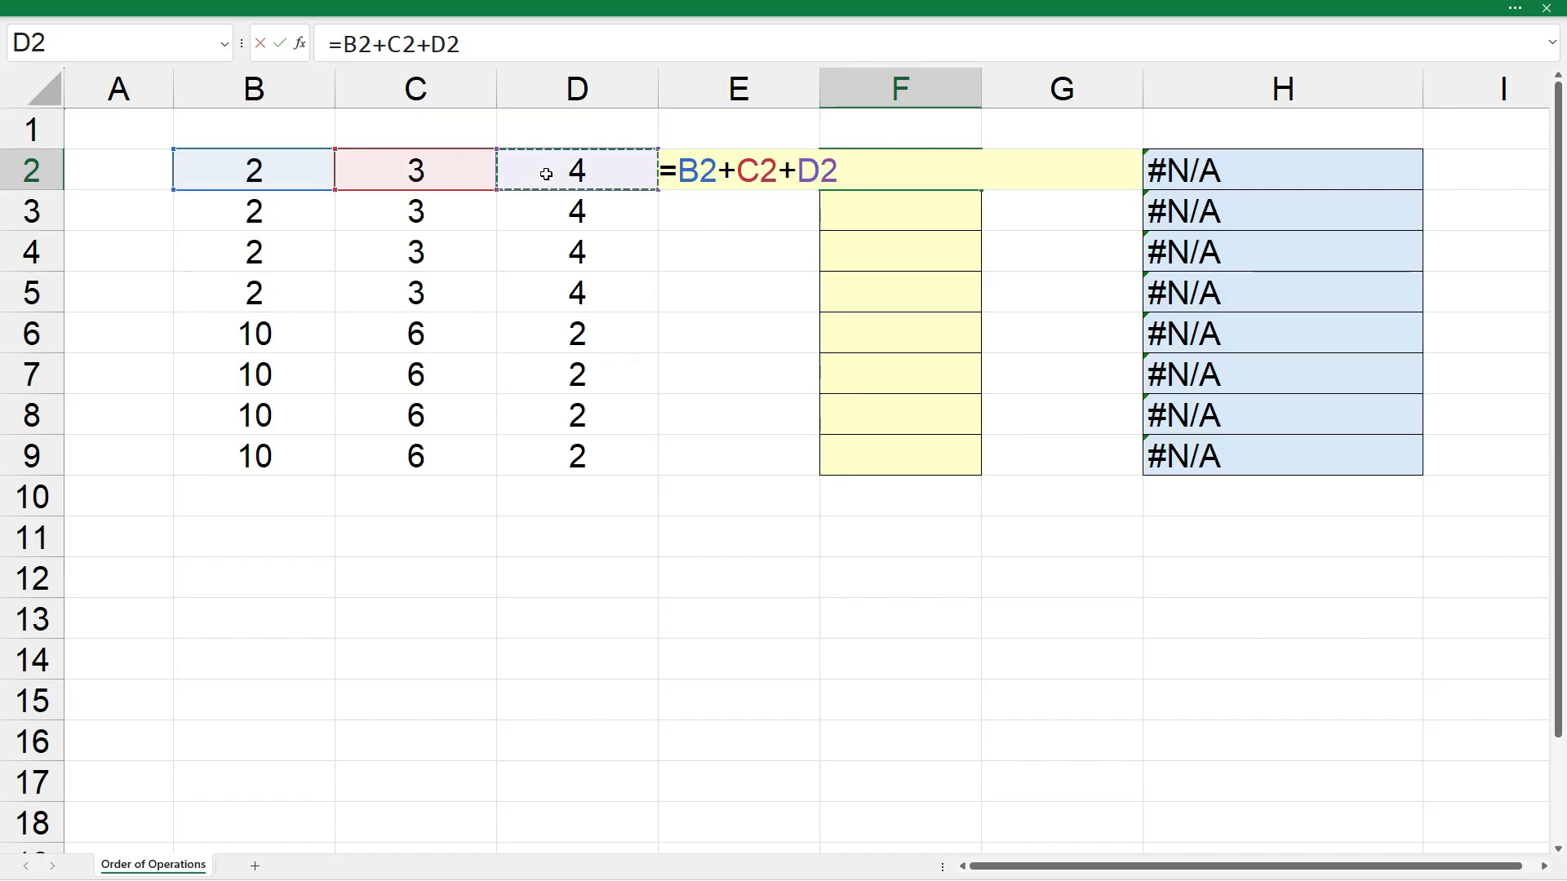
key(Return)
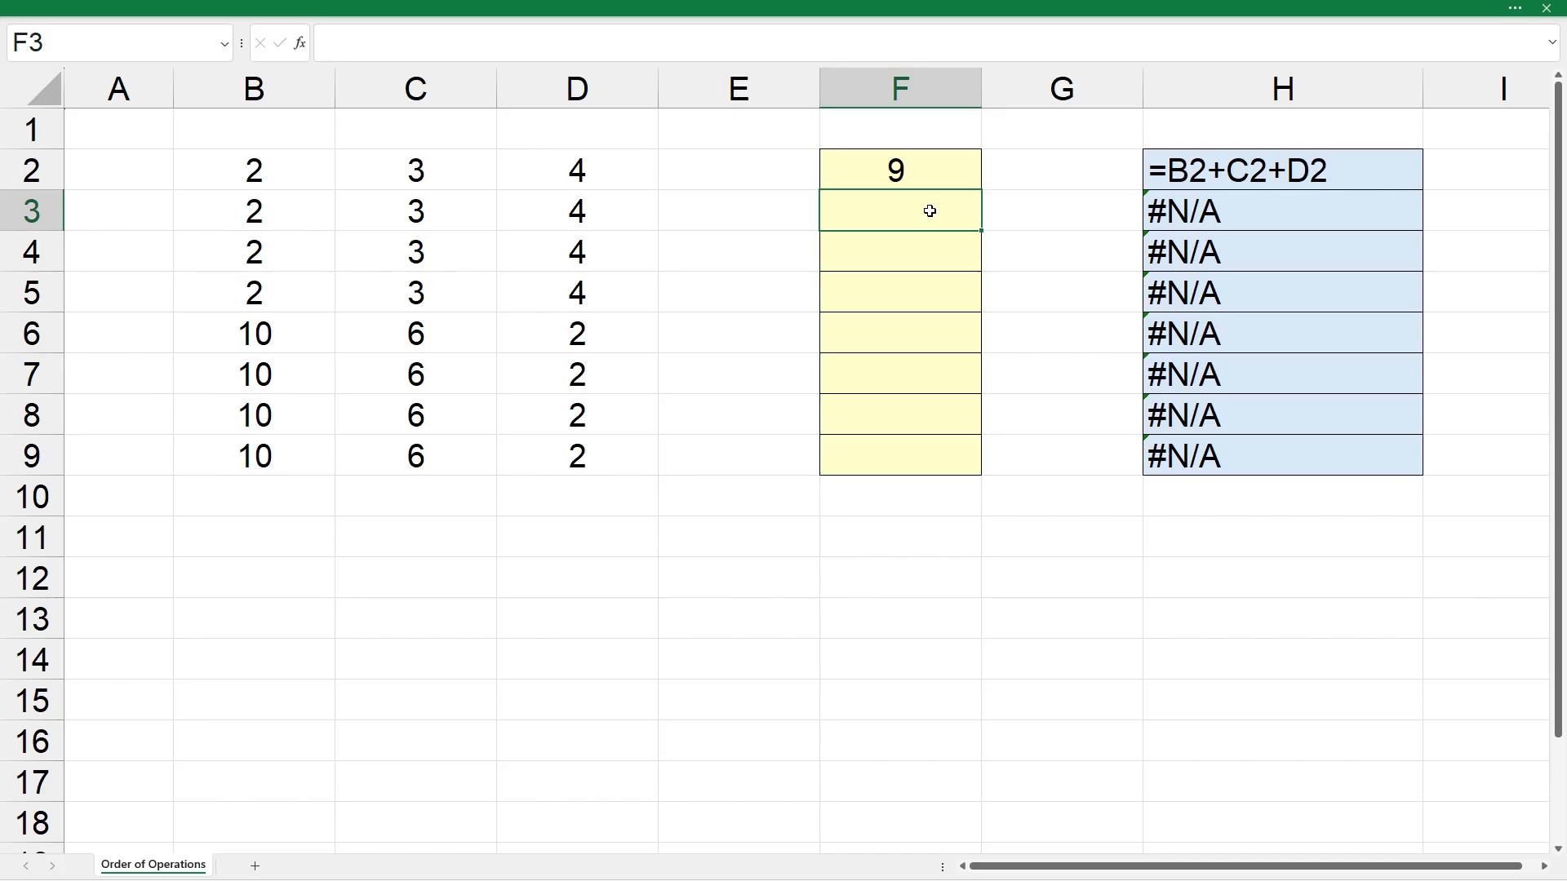
- Enter the formula =B3+C3*D3 in cell F3
text(=)
click(291, 211)
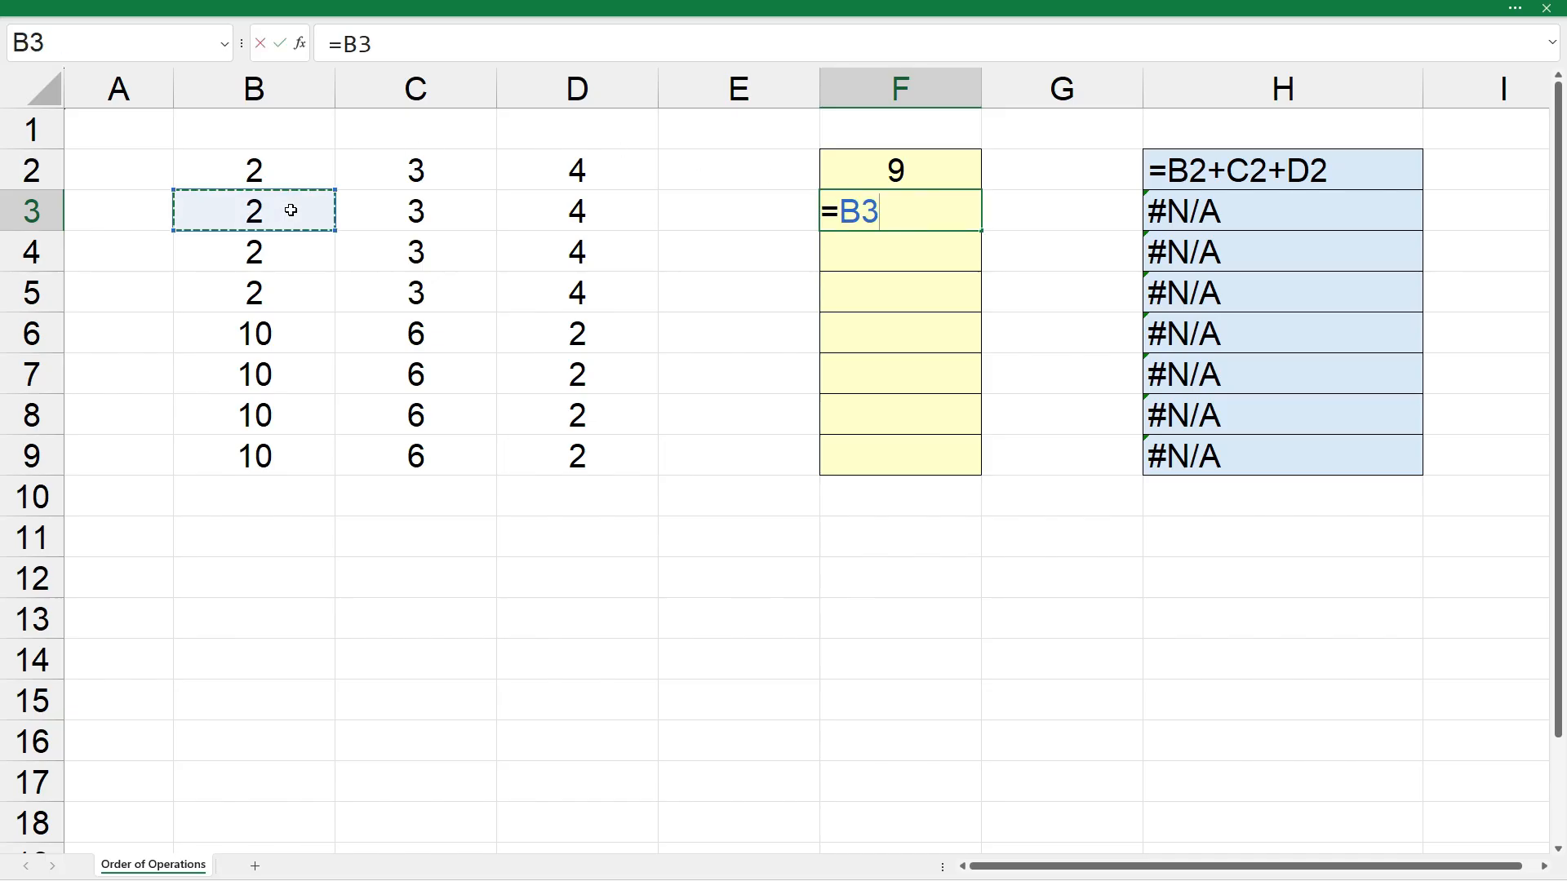
text(+)
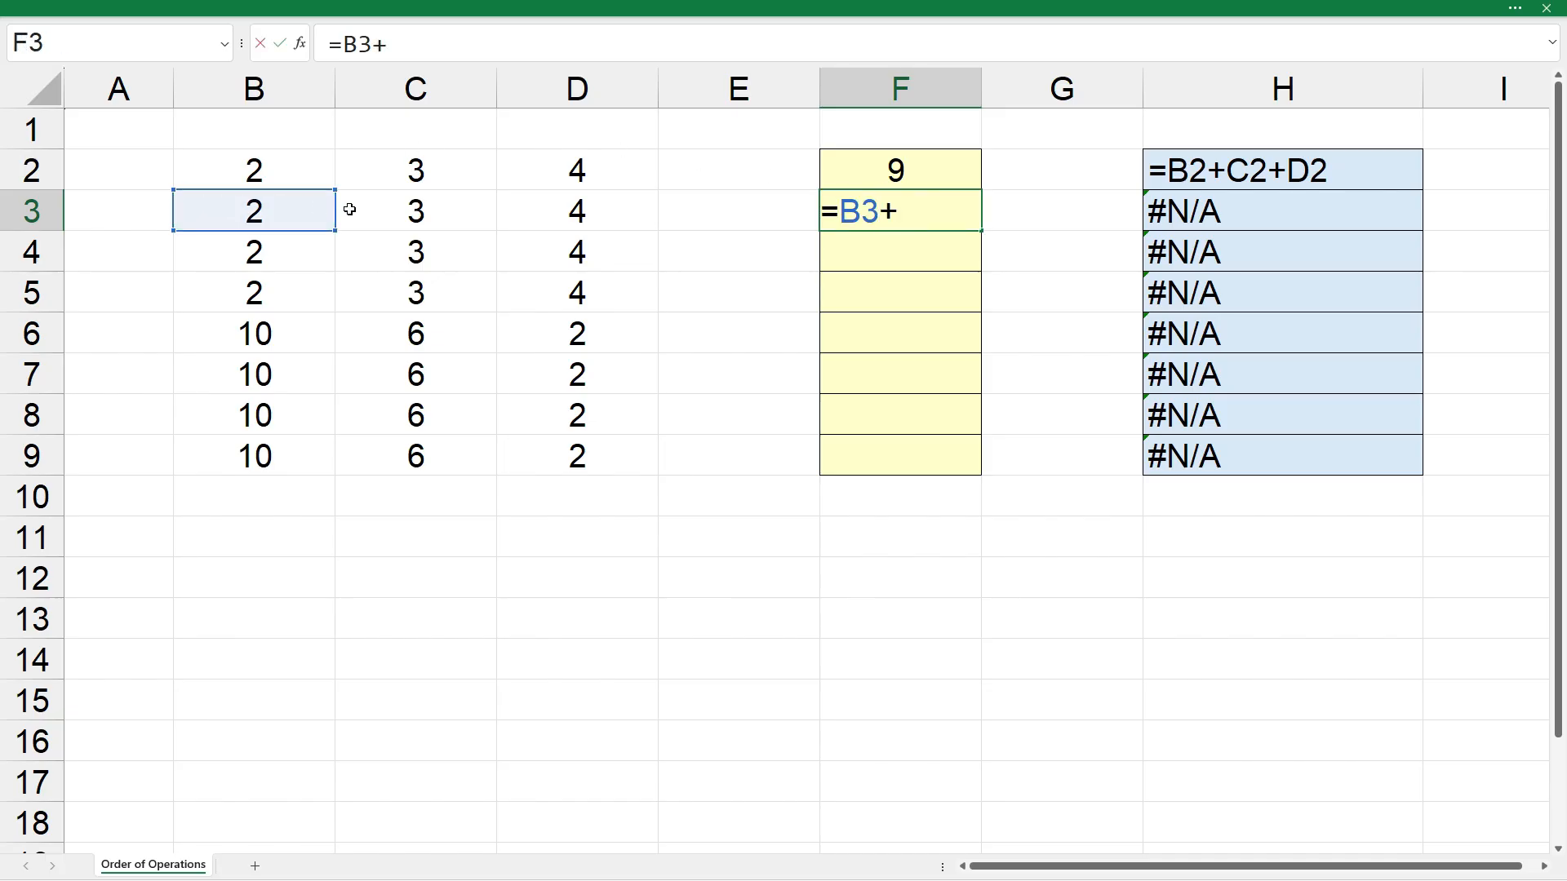
click(423, 210)
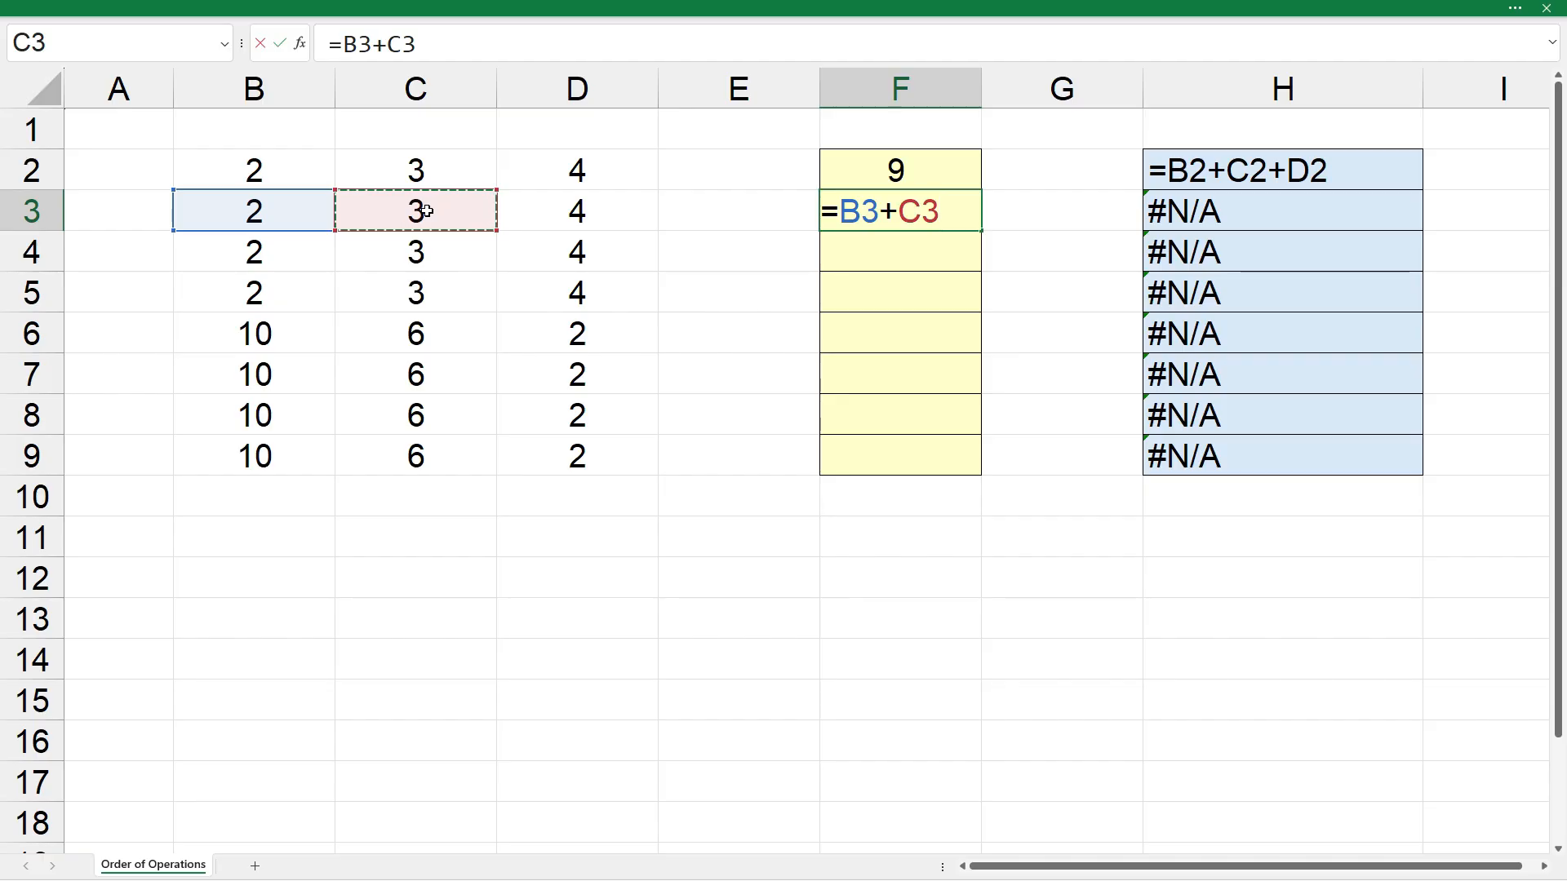
text(*)
click(548, 218)
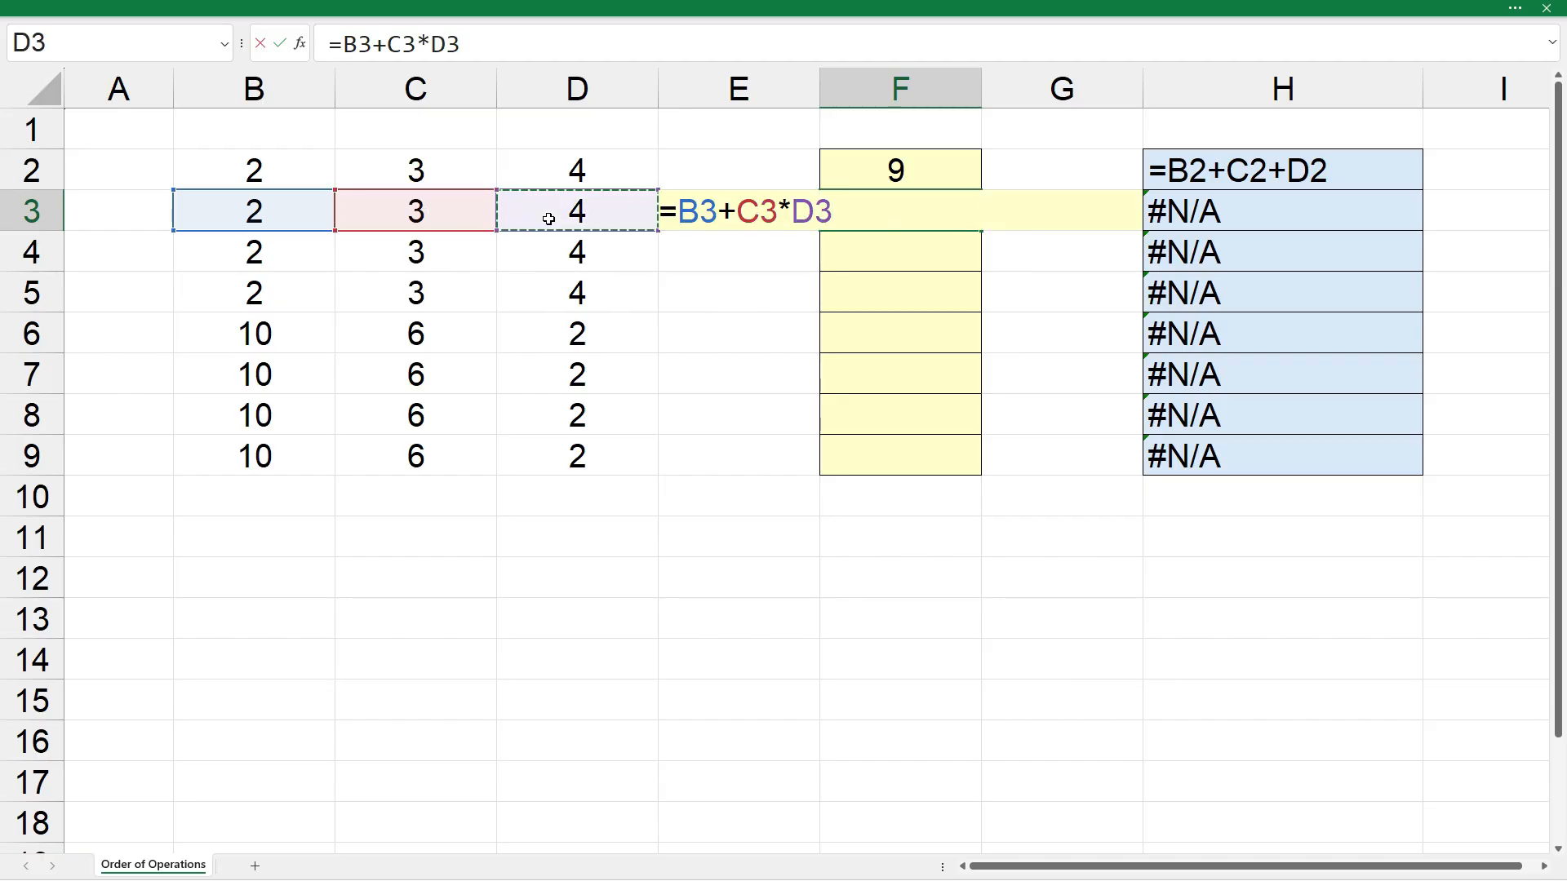
key(Return)
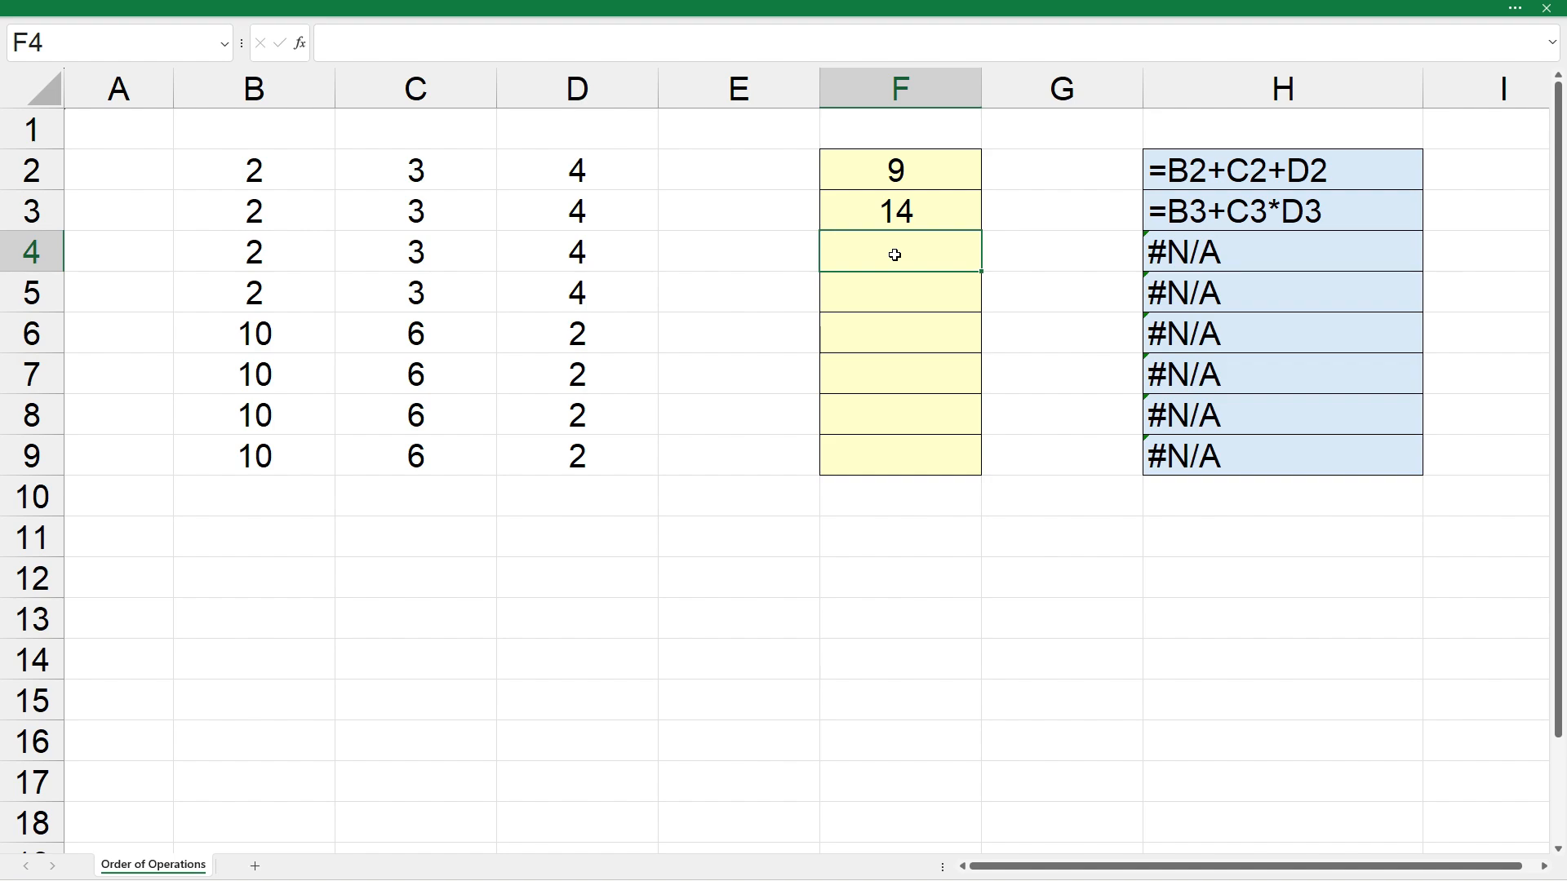
- Enter the formula =B4+(C4*D4) in cell F4
text(=)
click(285, 259)
text(+)
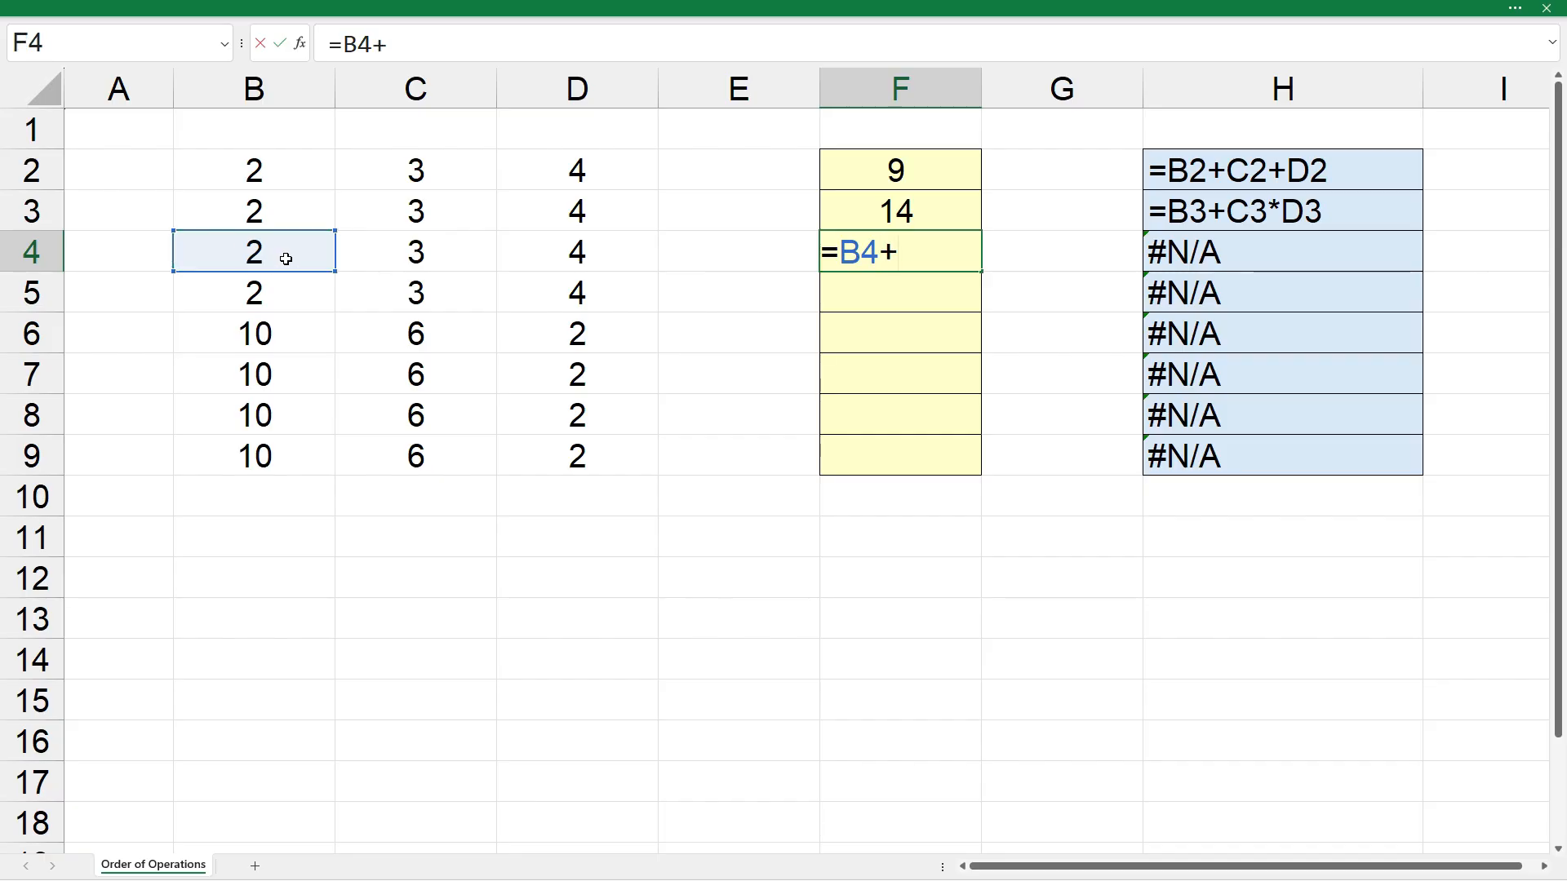
text(()
click(381, 263)
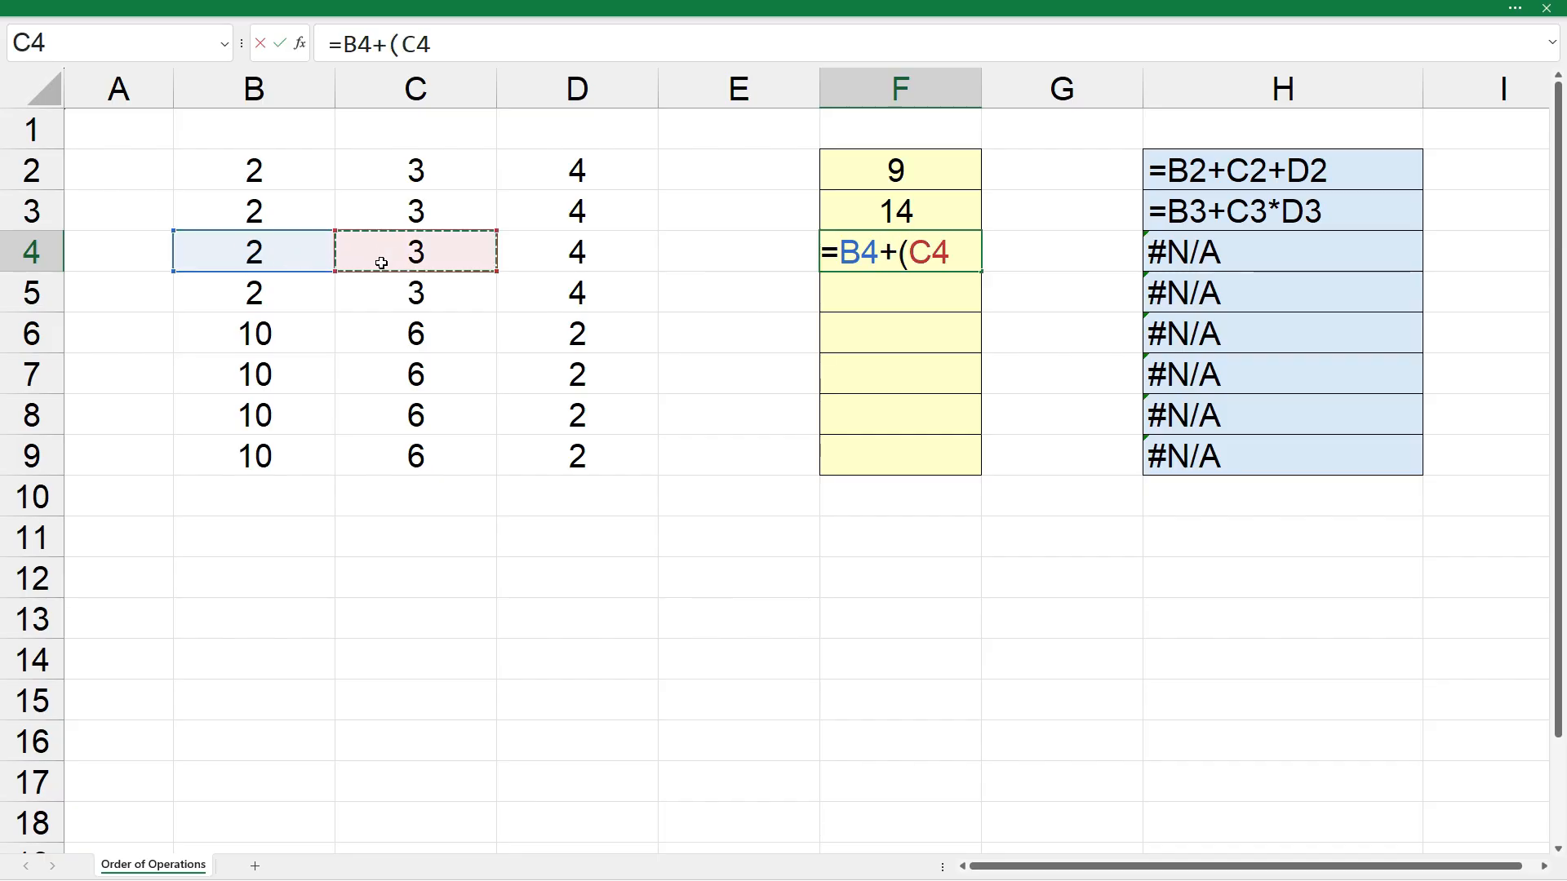
text(*)
click(576, 261)
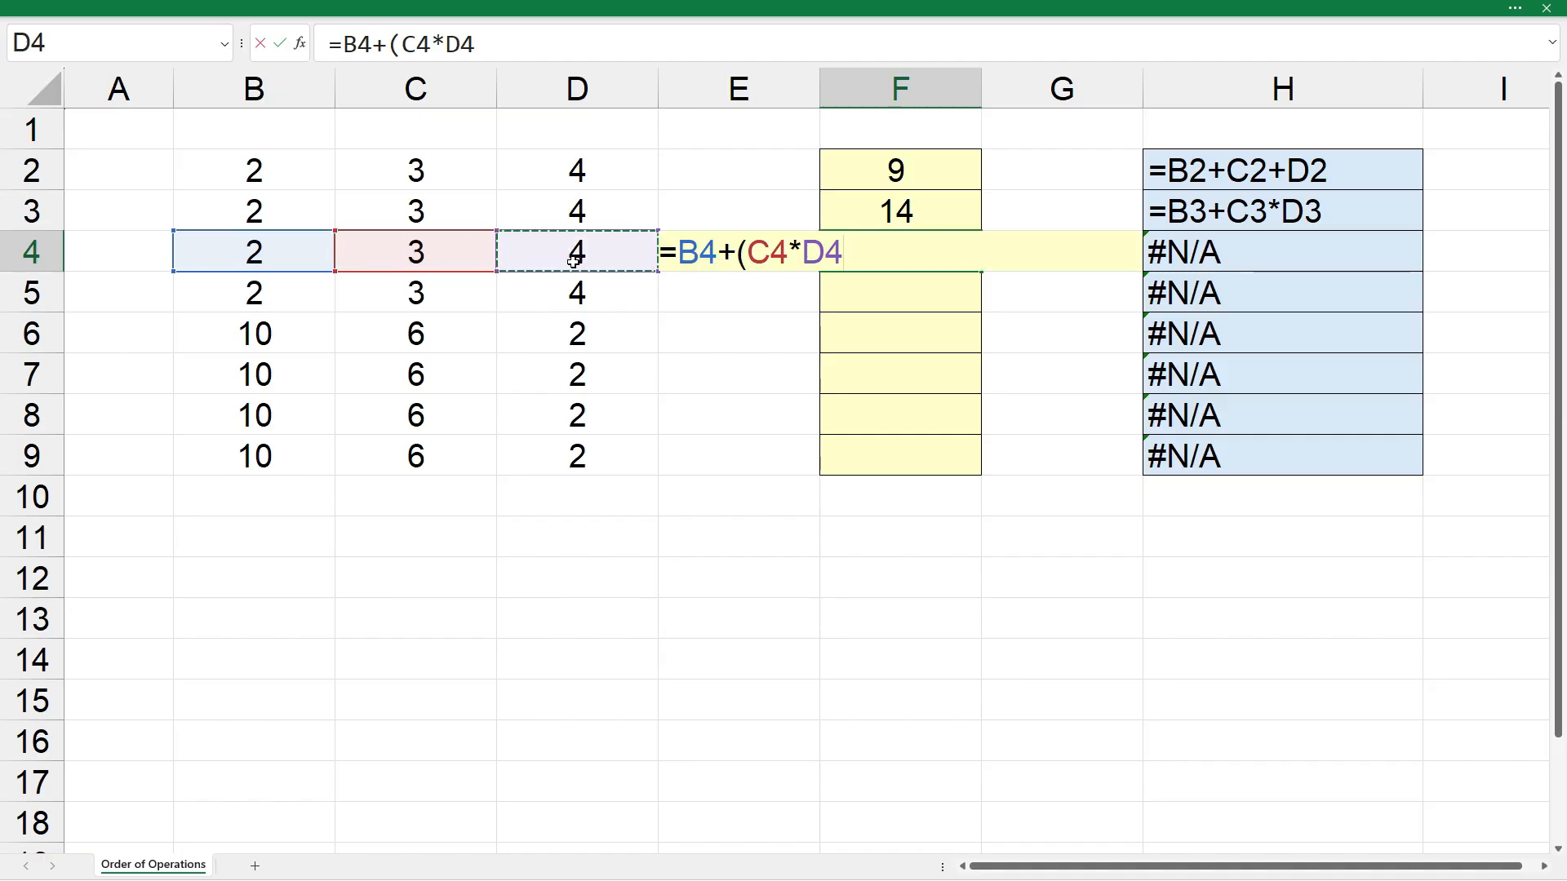
text())
key(Return)
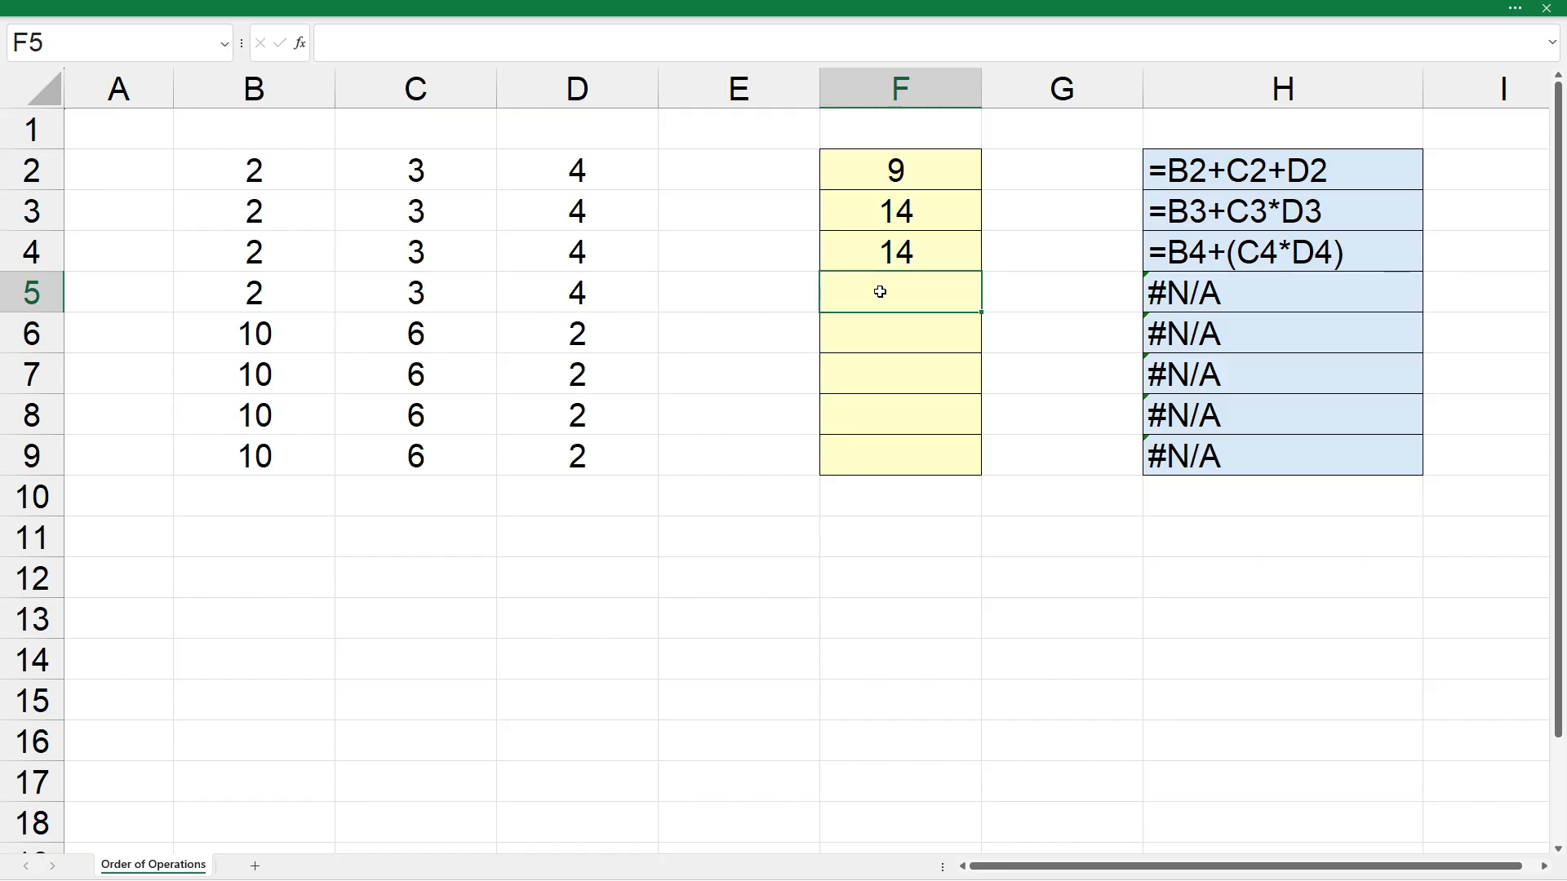
- Enter the formula =(B5+C5)*D5 in cell F5
text(=()
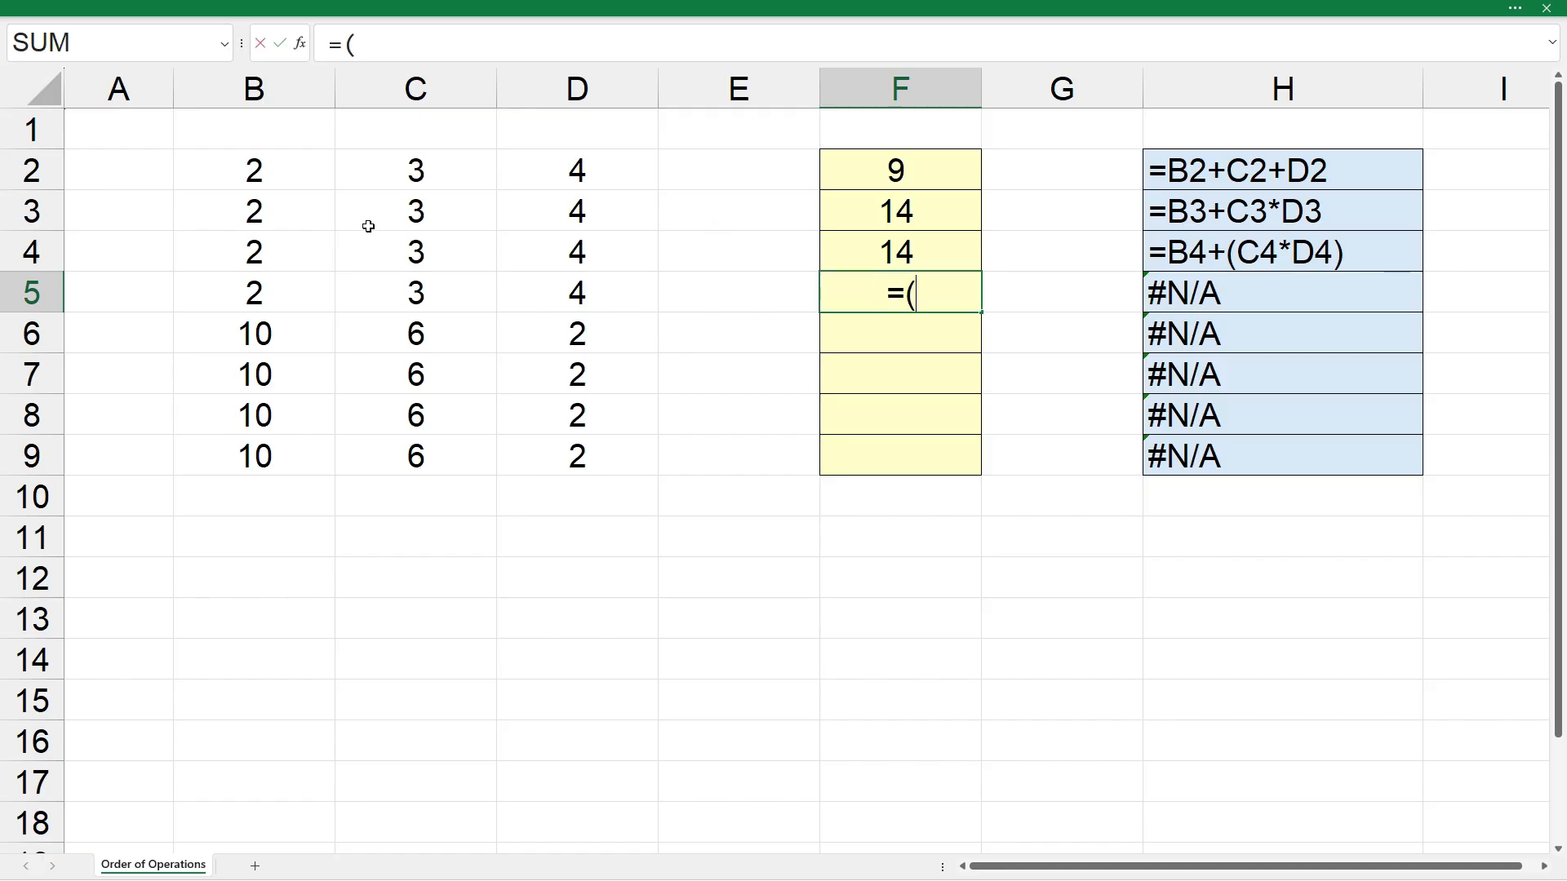
click(290, 303)
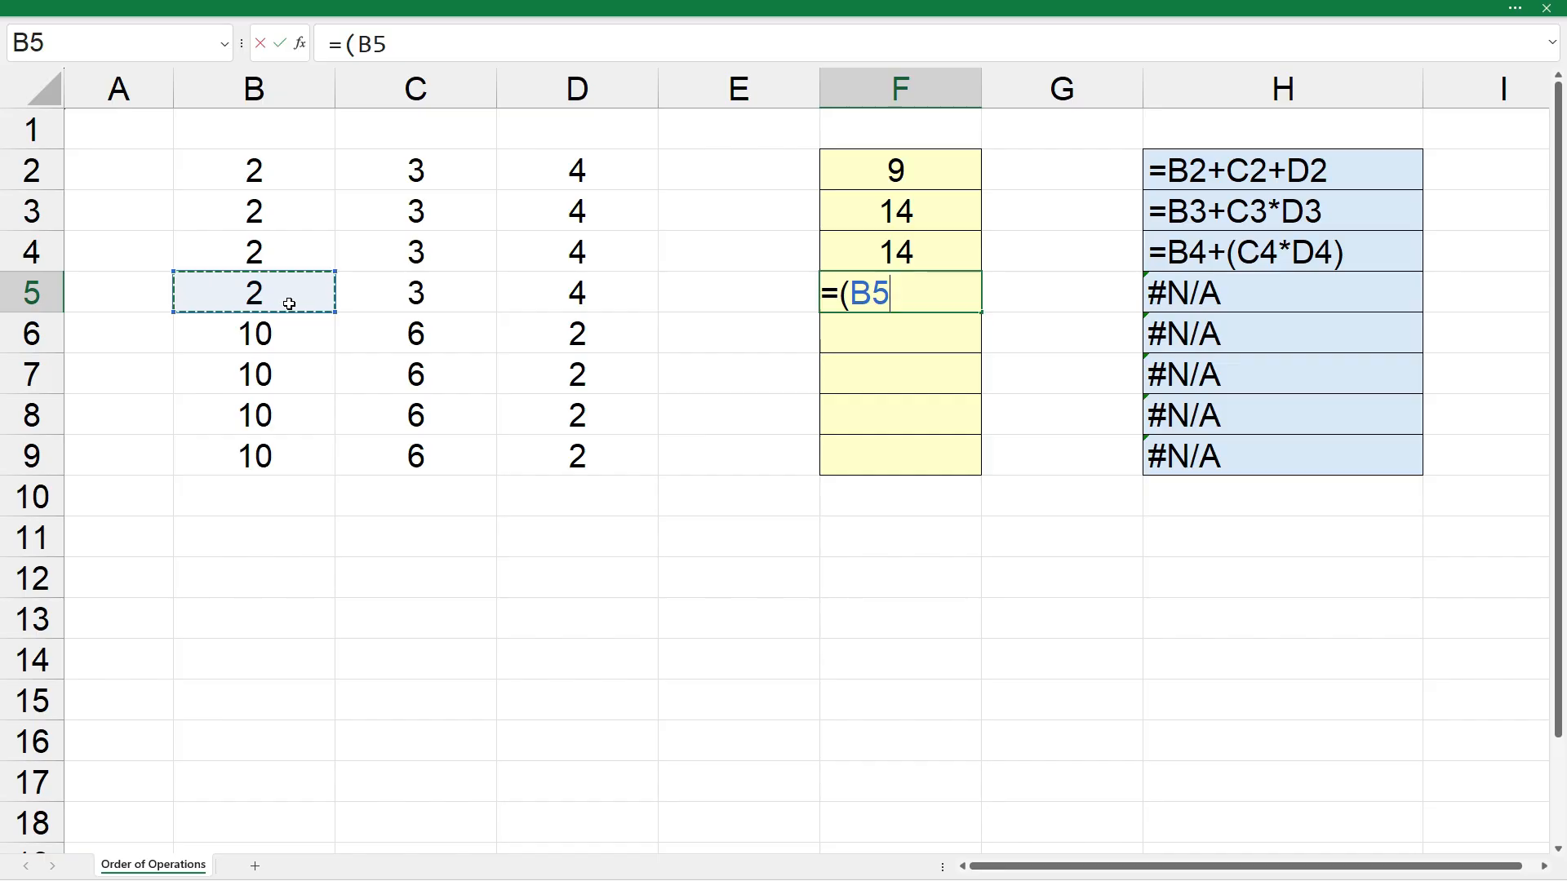
text(+)
click(379, 301)
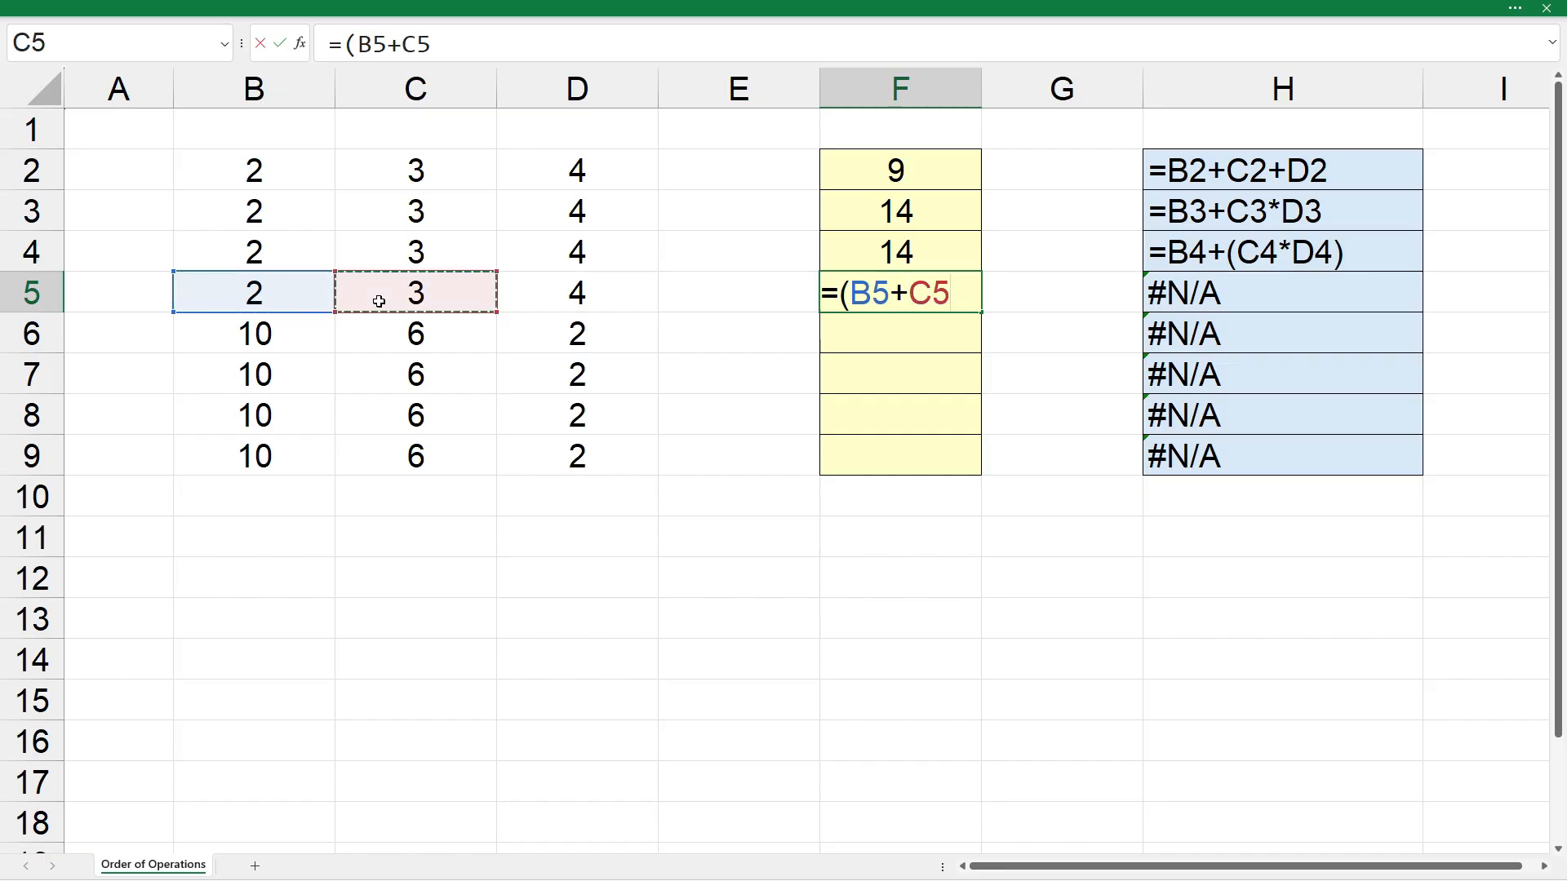
text()*)
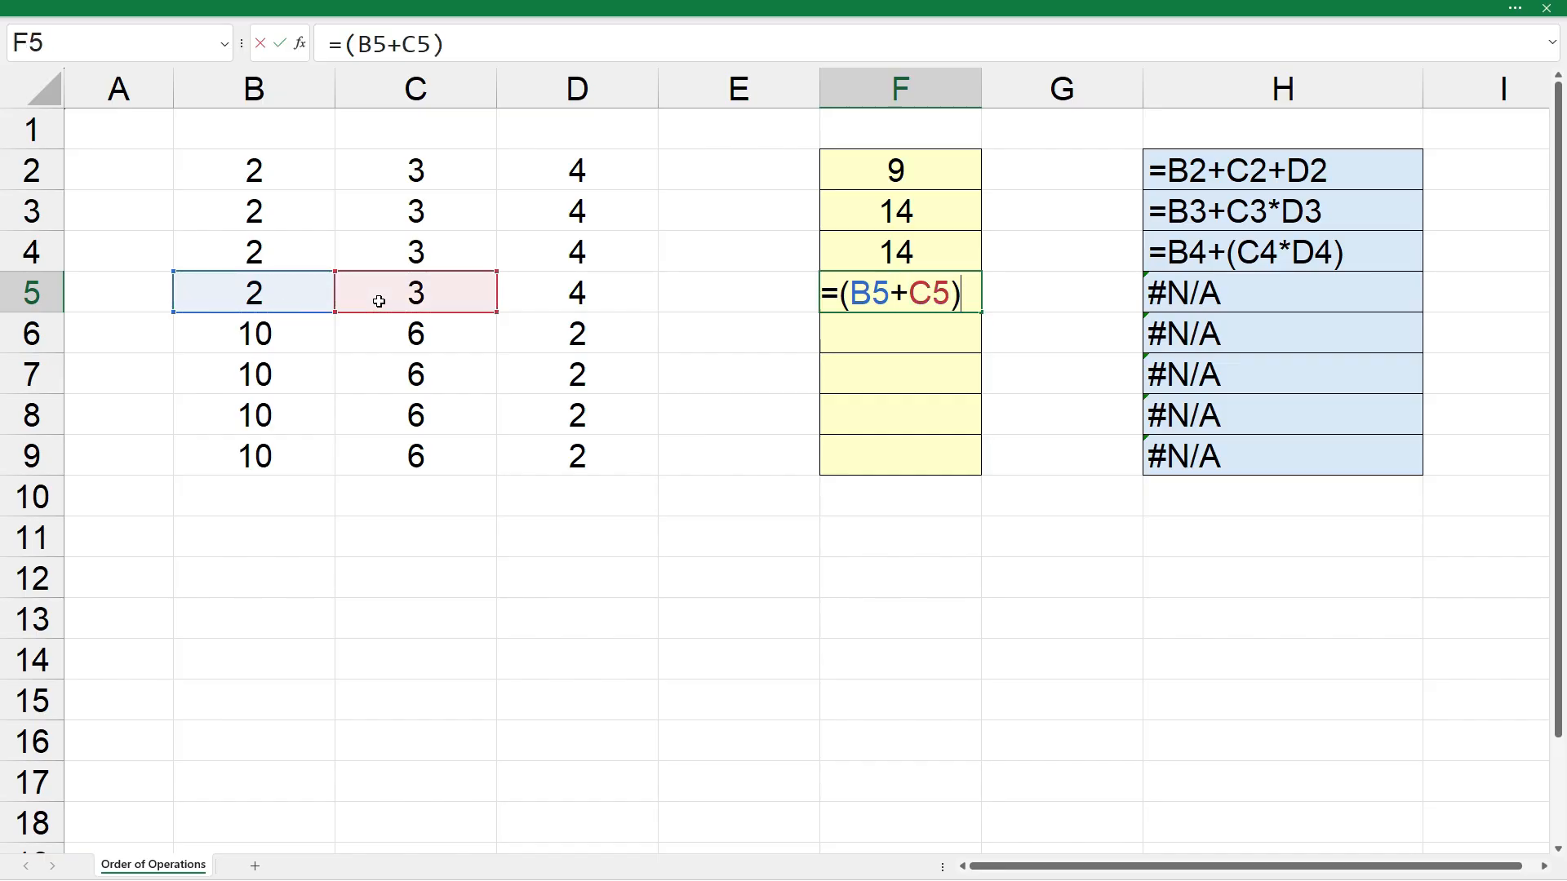
click(585, 297)
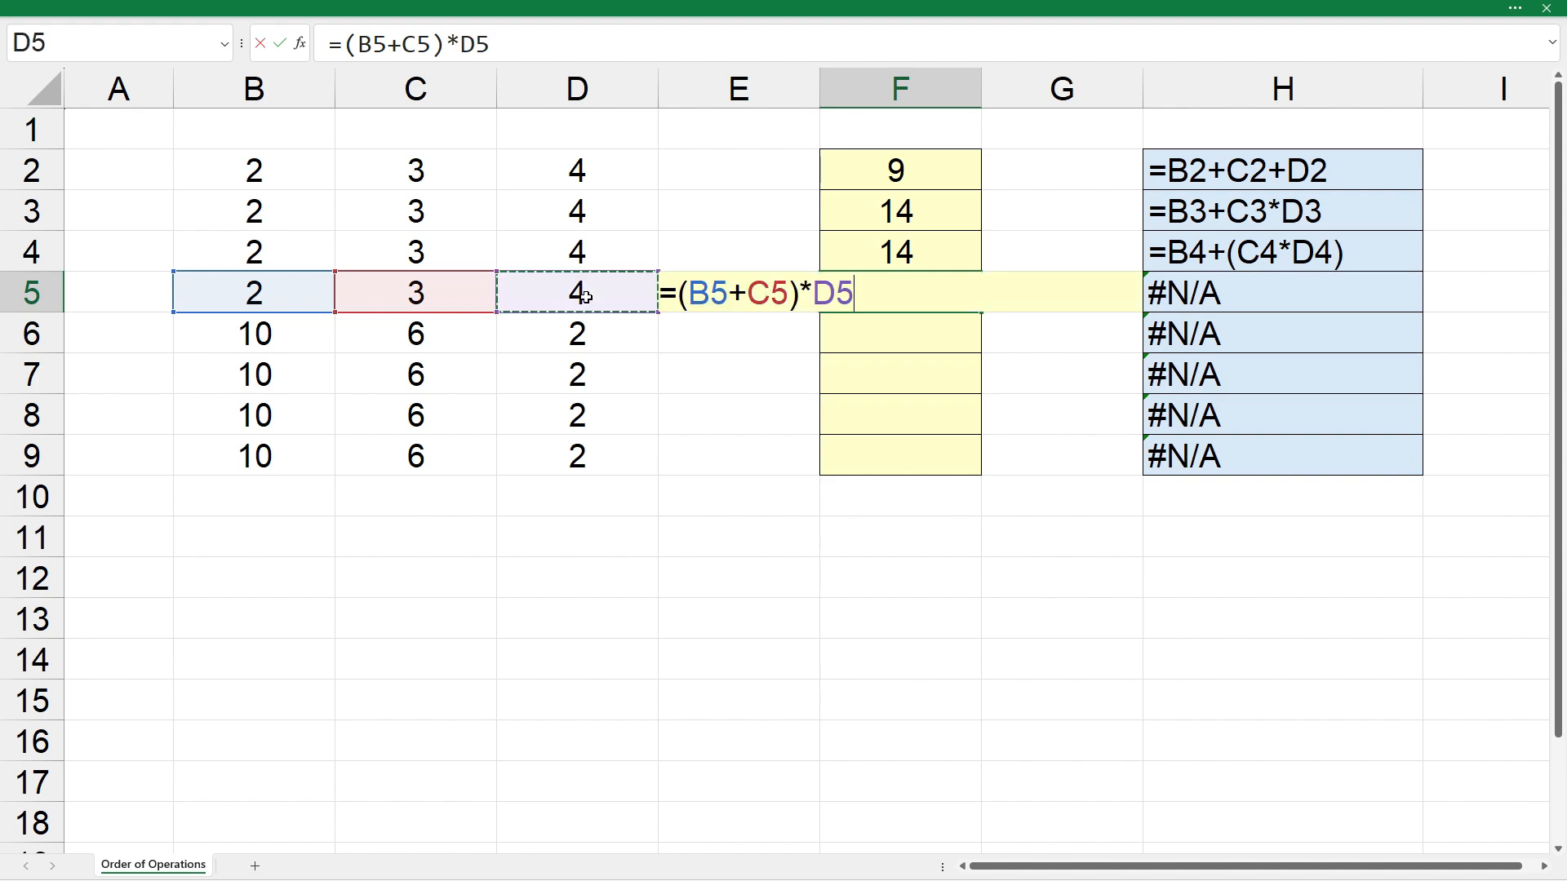
key(Return)
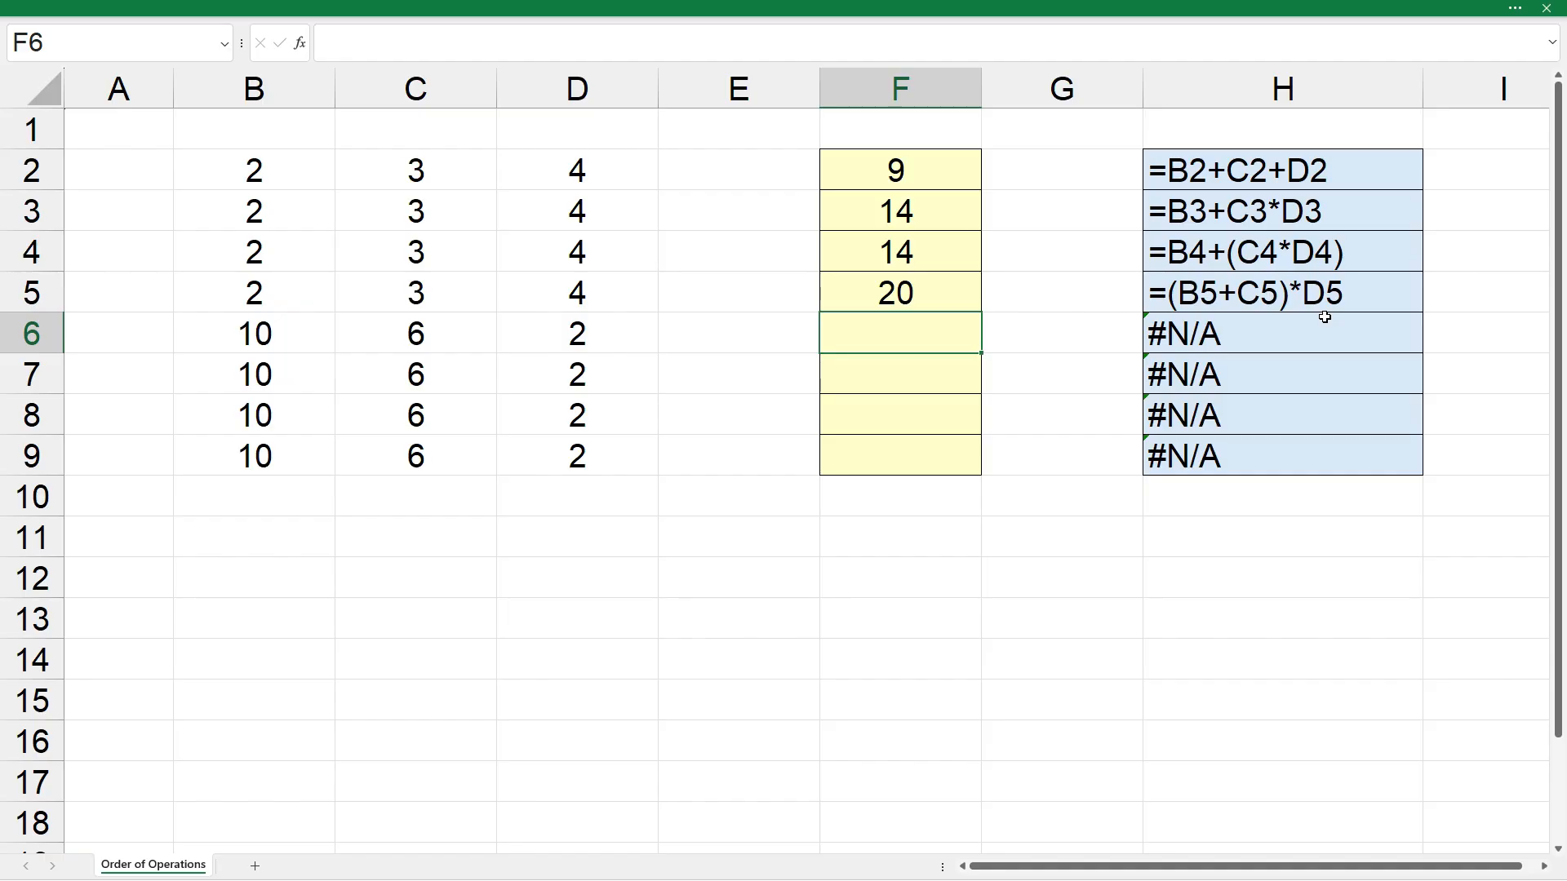
- Enter the formula =B6-C6-D6 in cell F6
text(=)
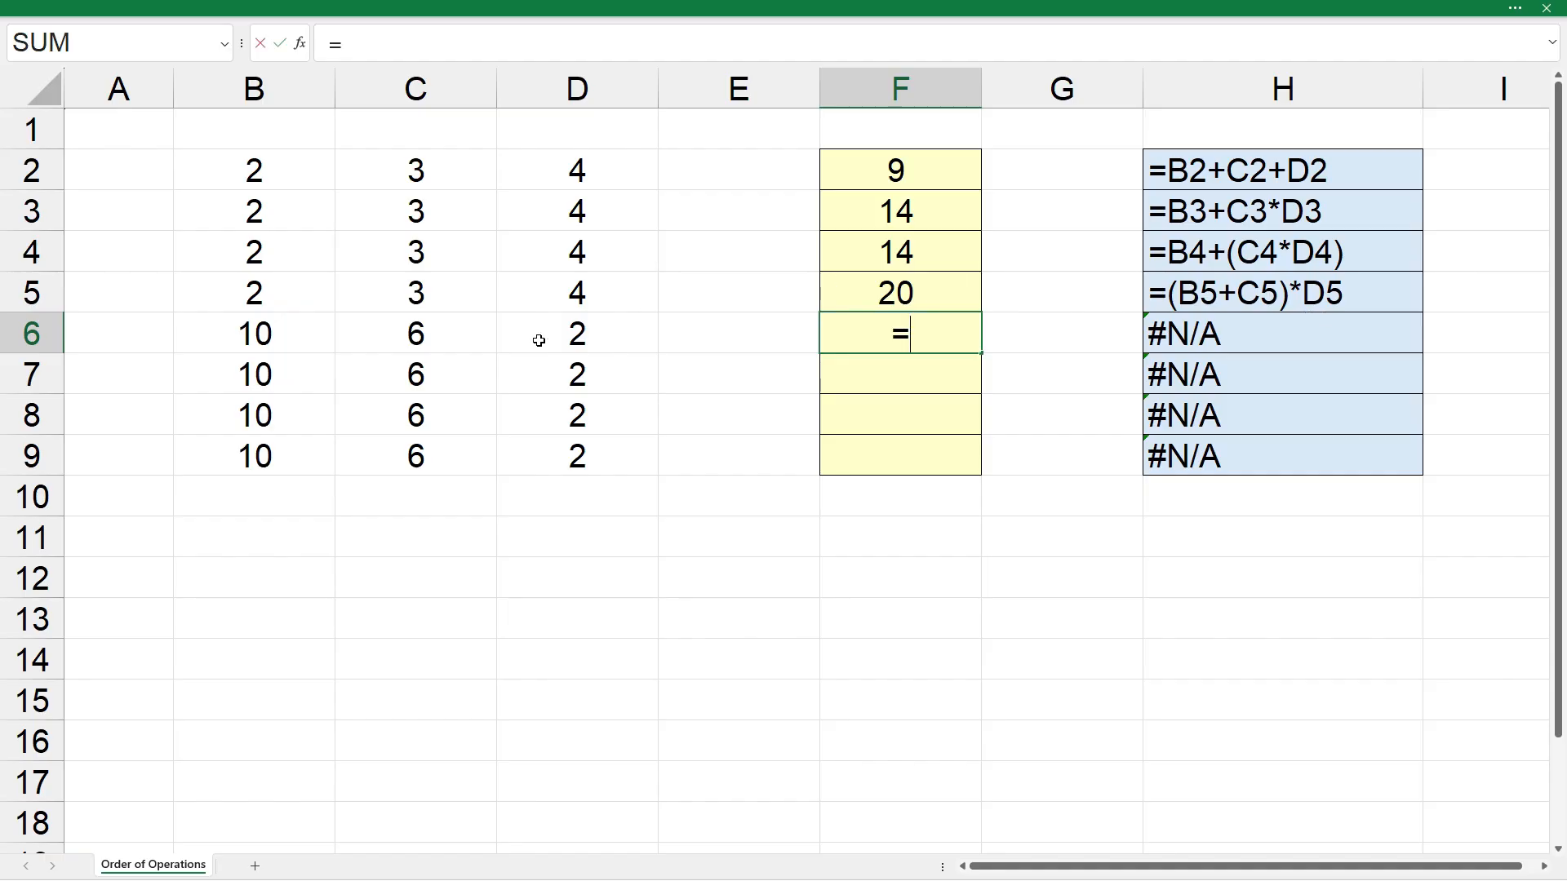
click(290, 340)
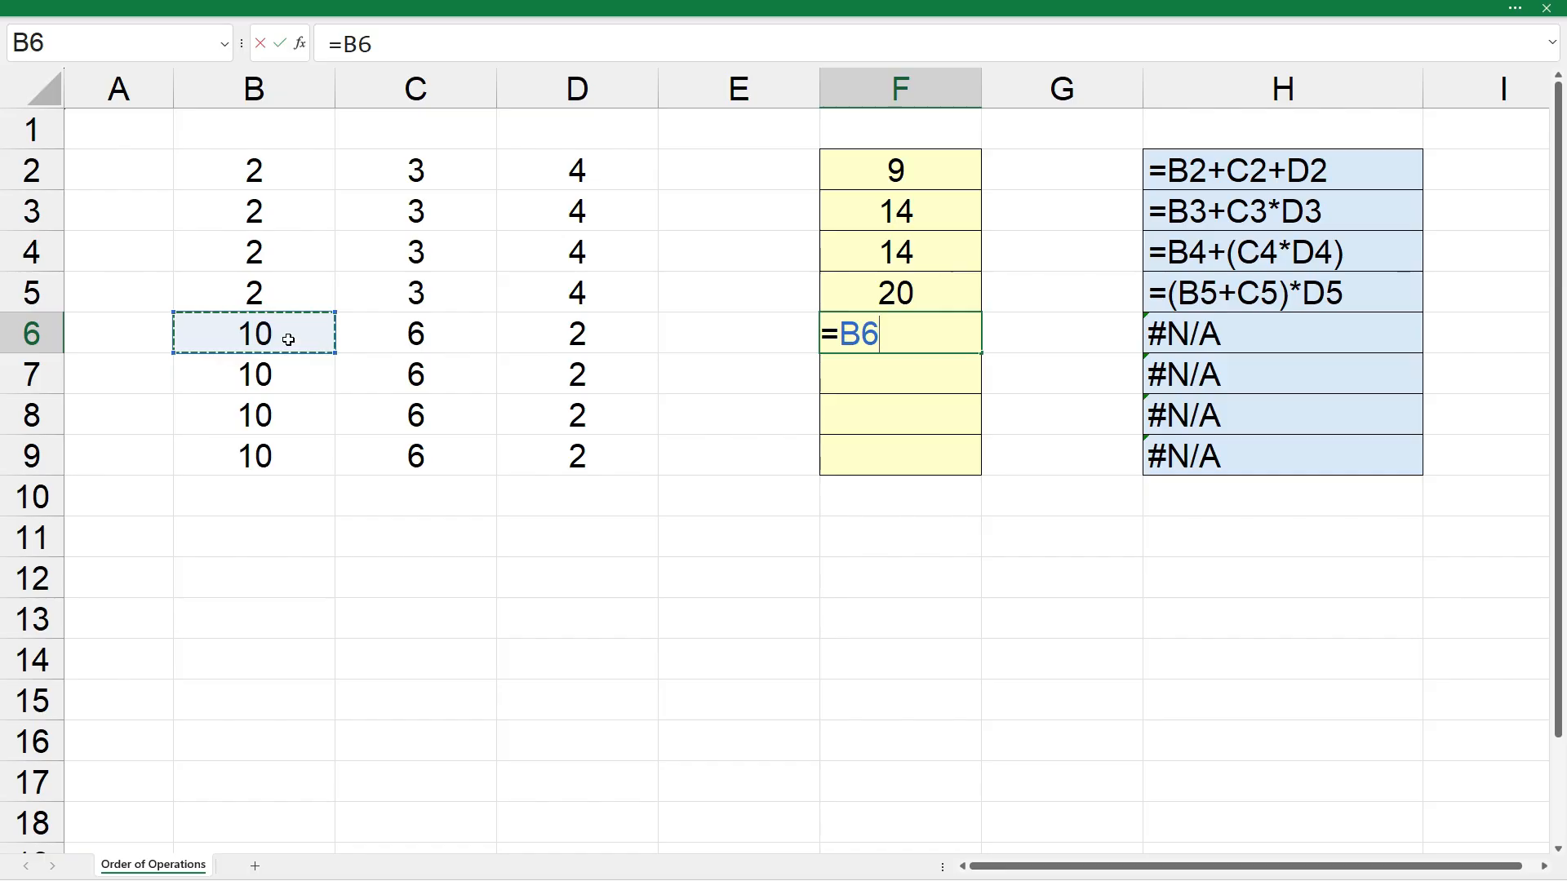
text(-)
click(465, 340)
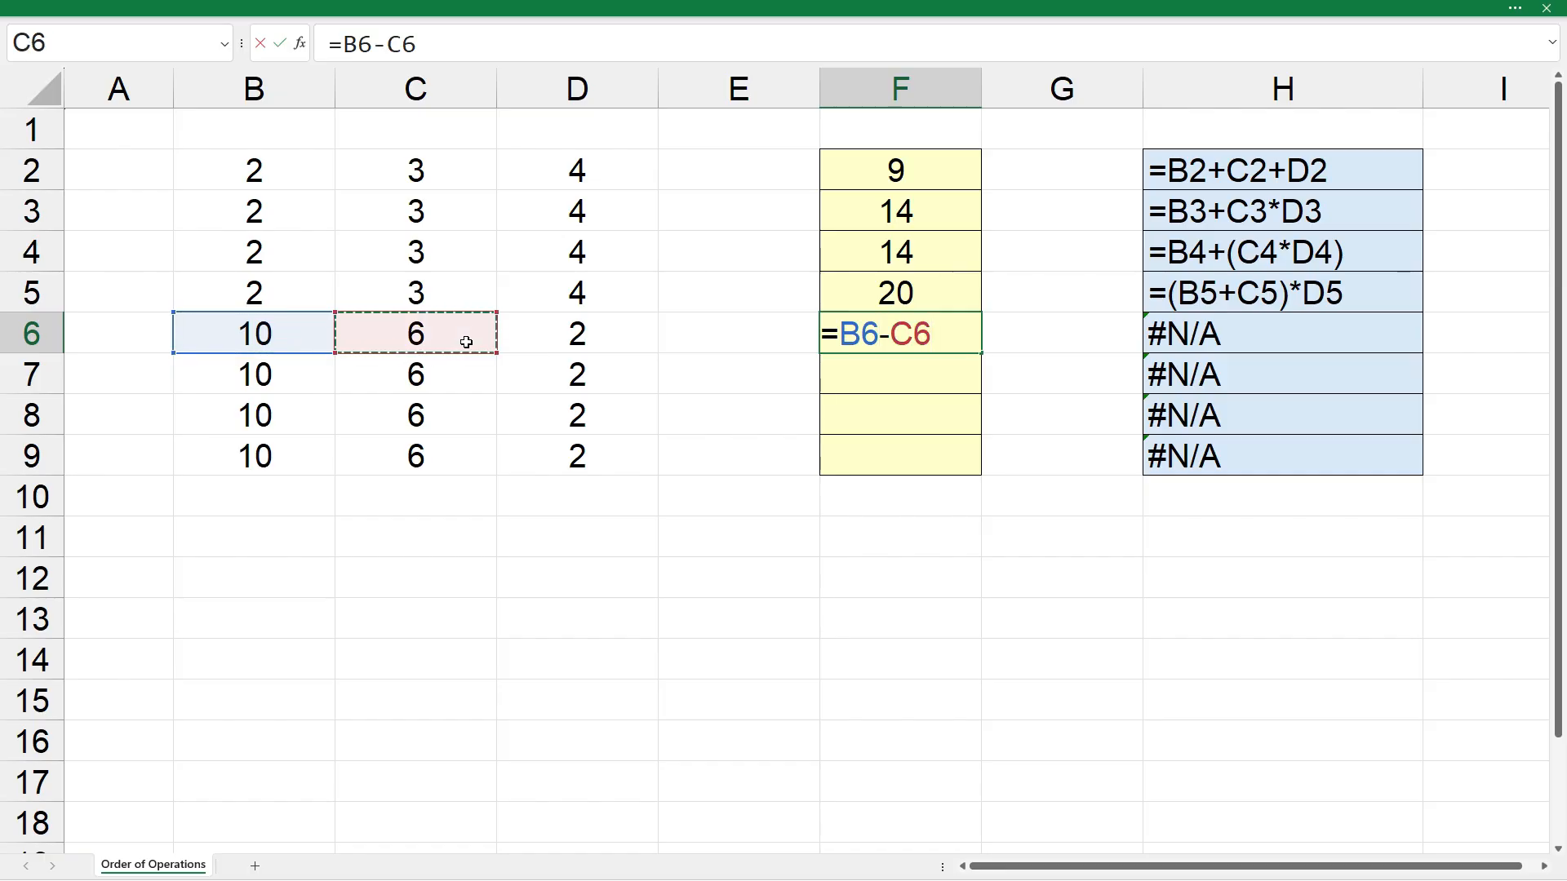
text(-)
click(556, 337)
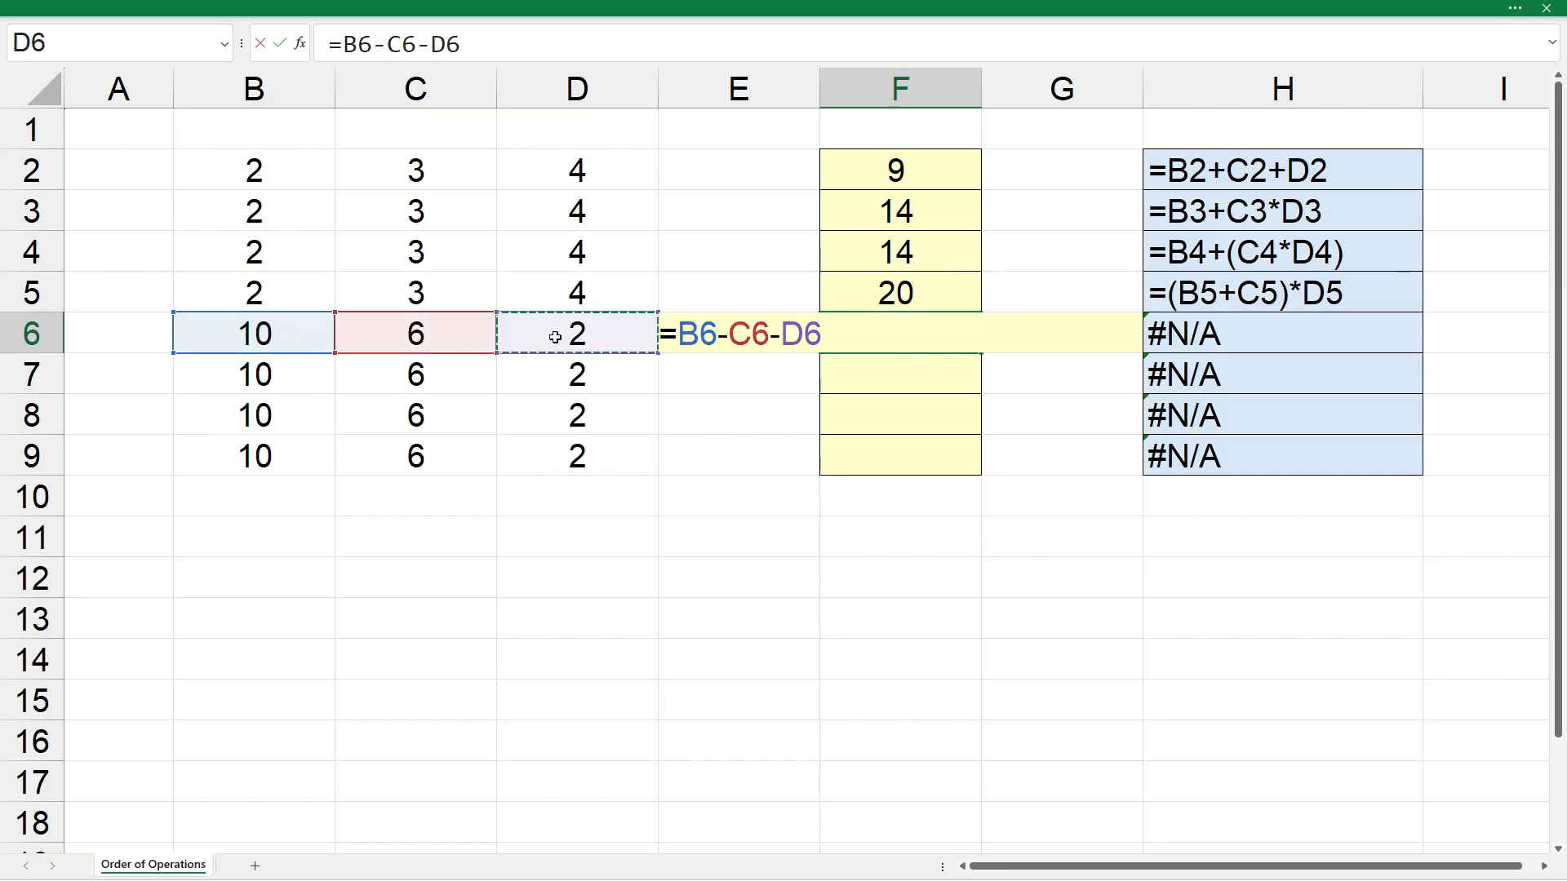
key(Return)
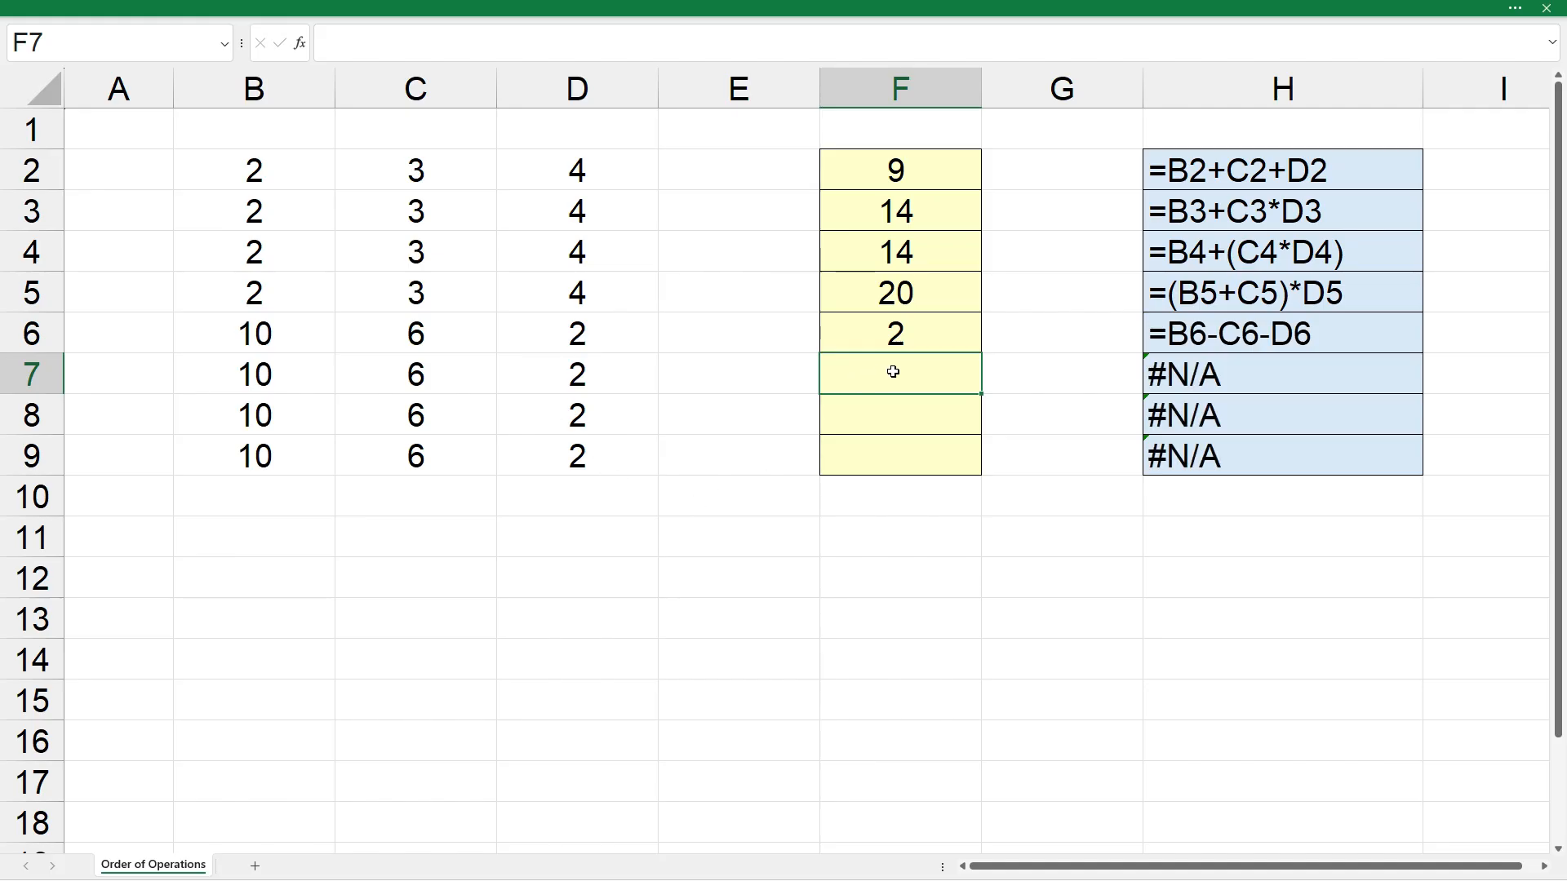
- Enter the formula =B7-C7/D7 in cell F7
text(=)
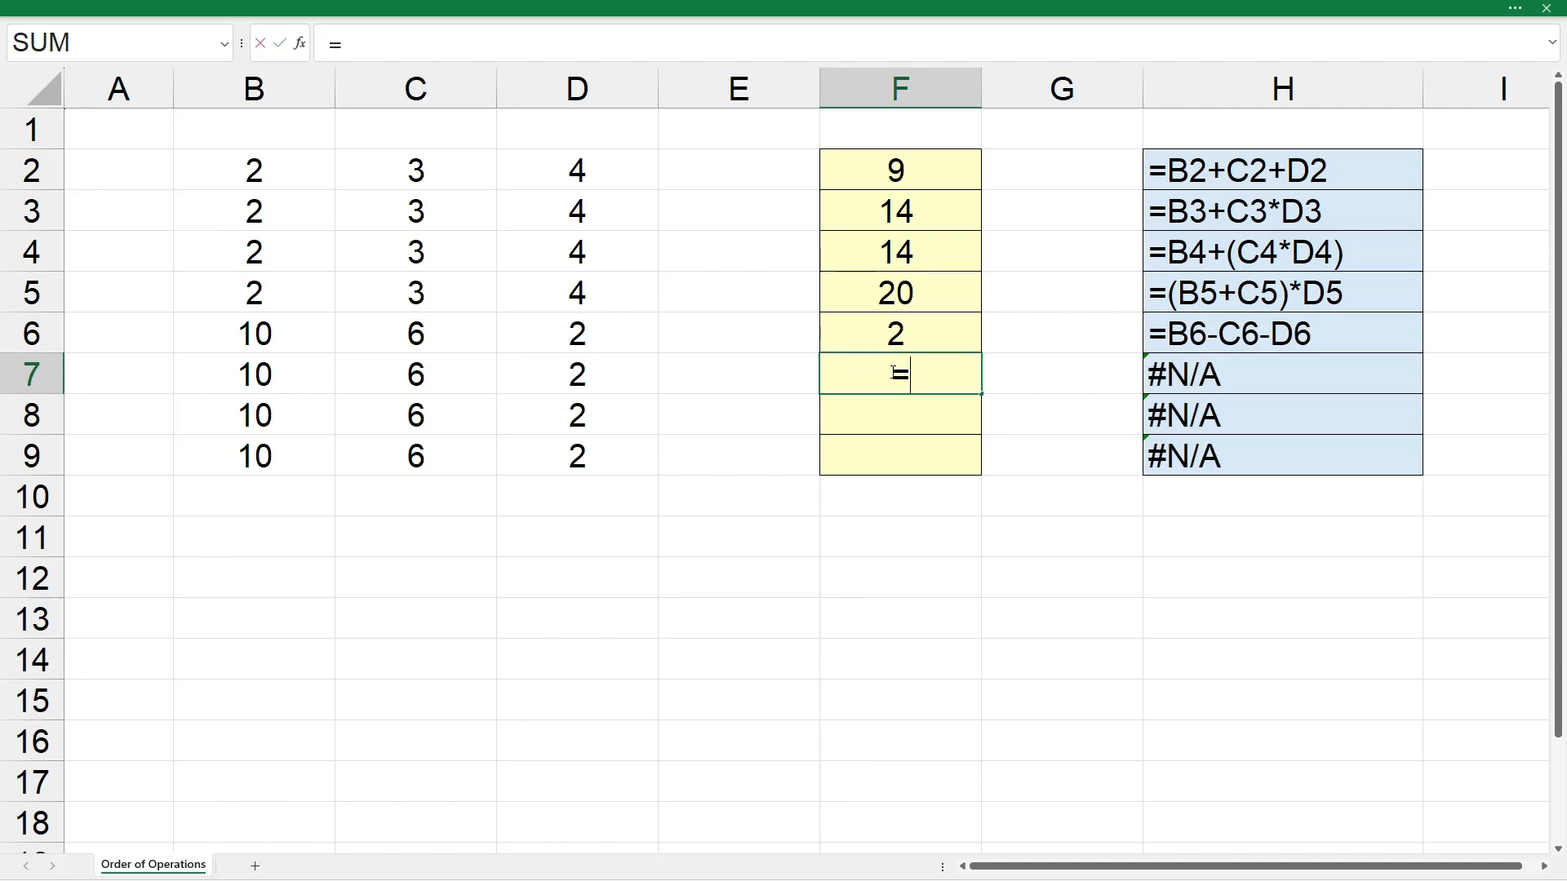
click(279, 377)
text(-)
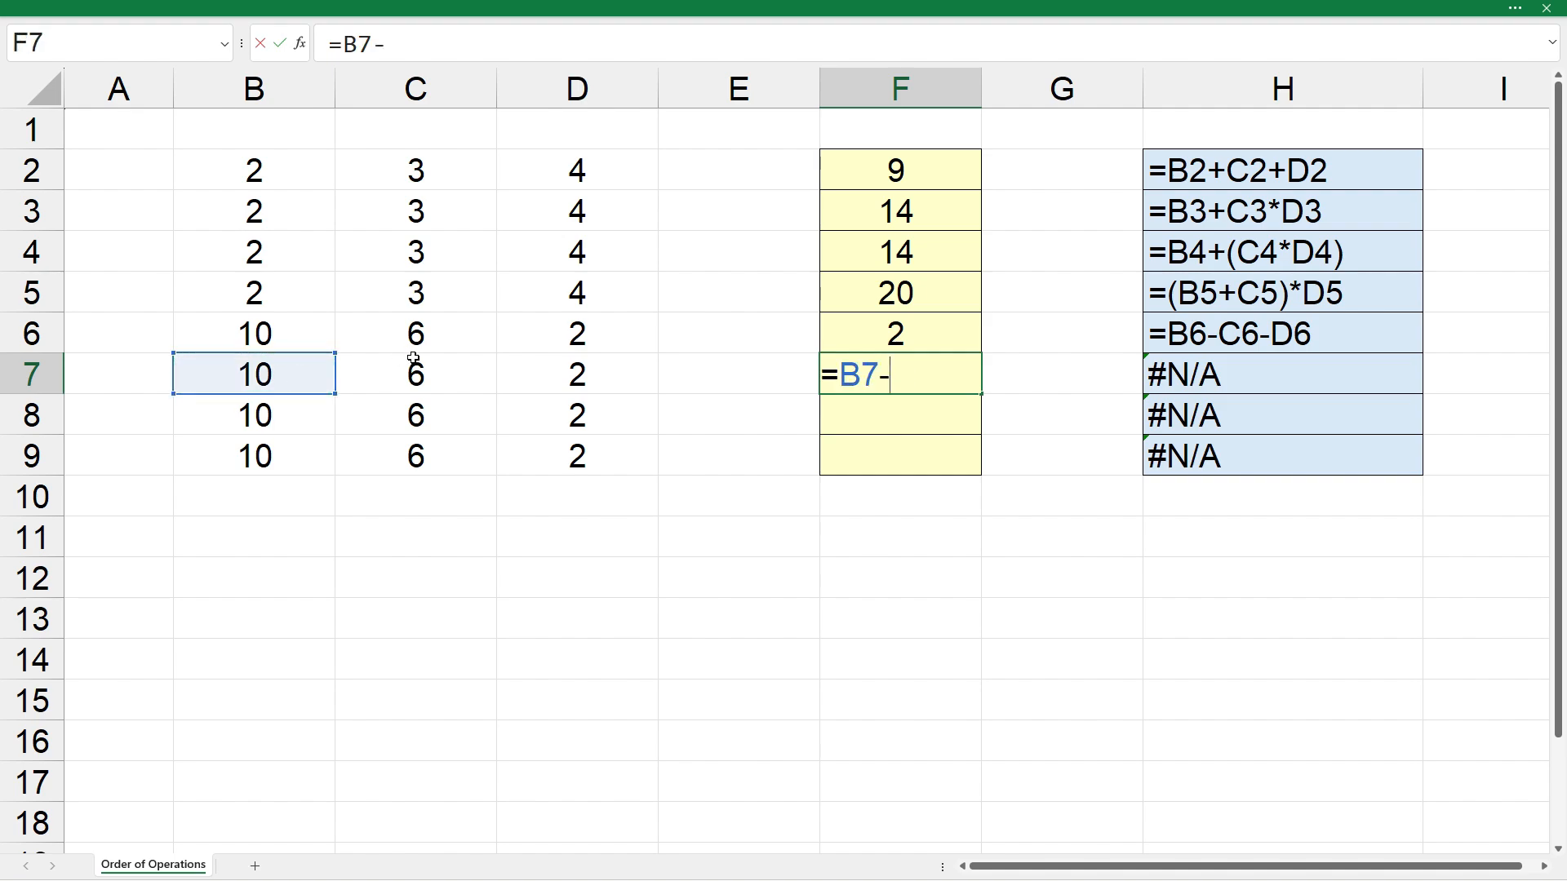
click(414, 373)
text(/)
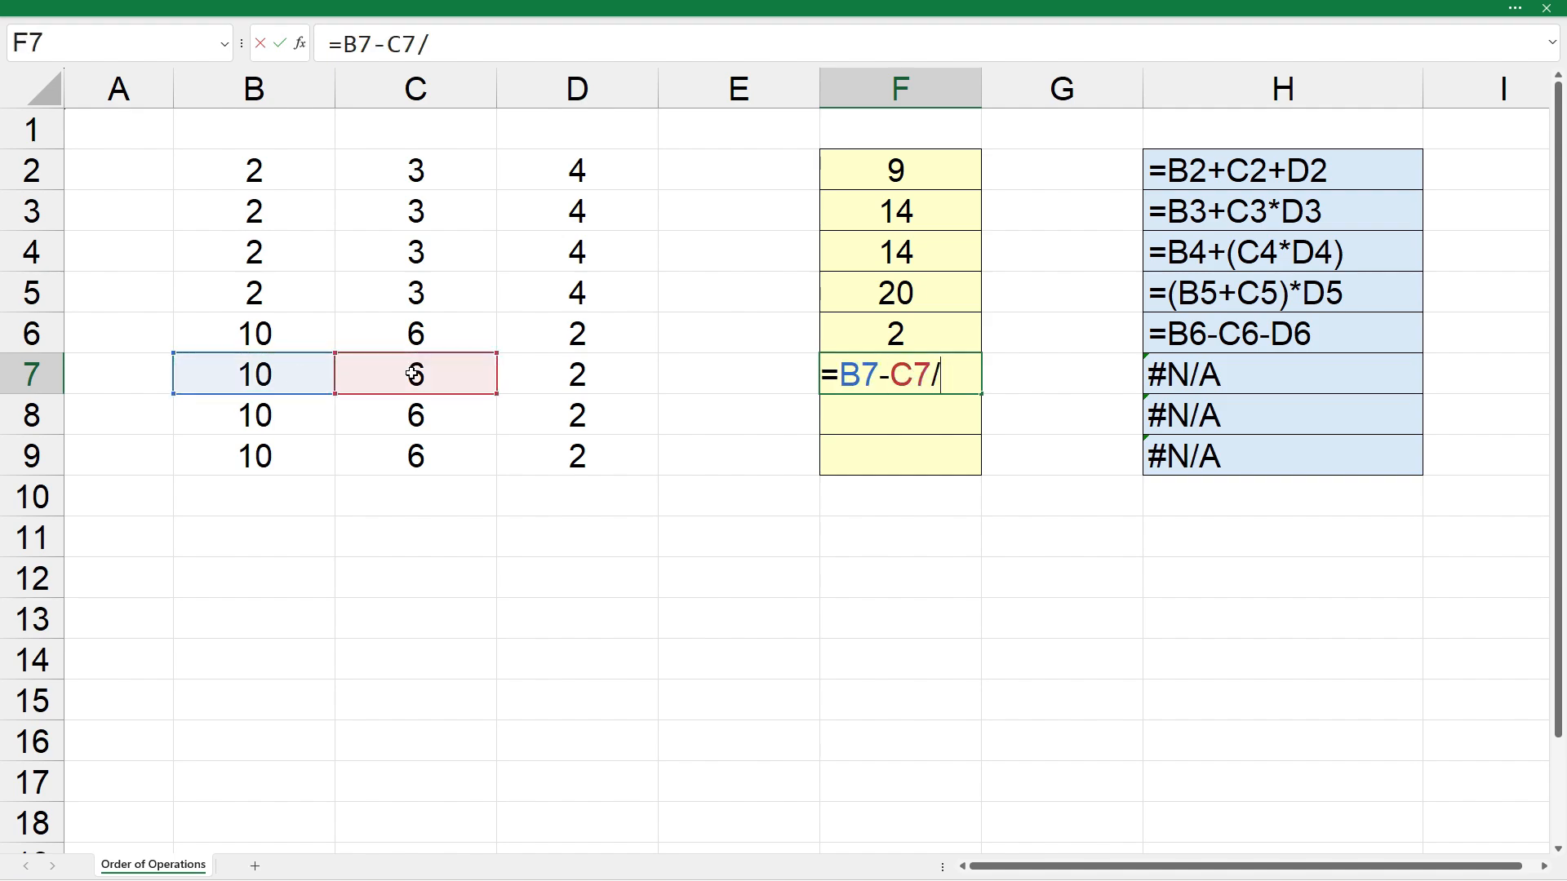
click(600, 365)
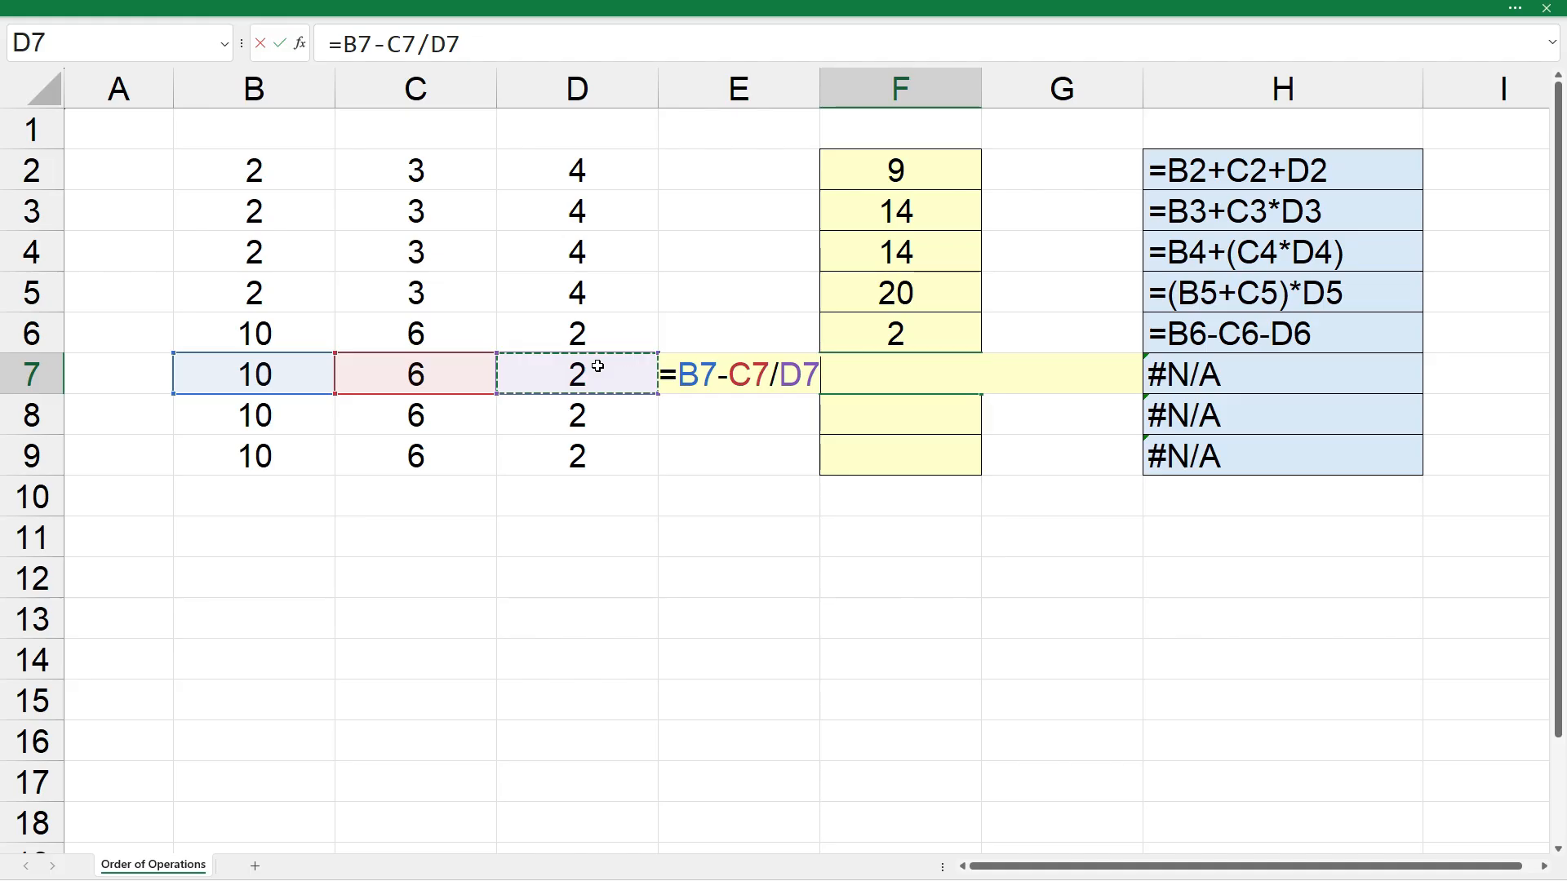
key(Return)
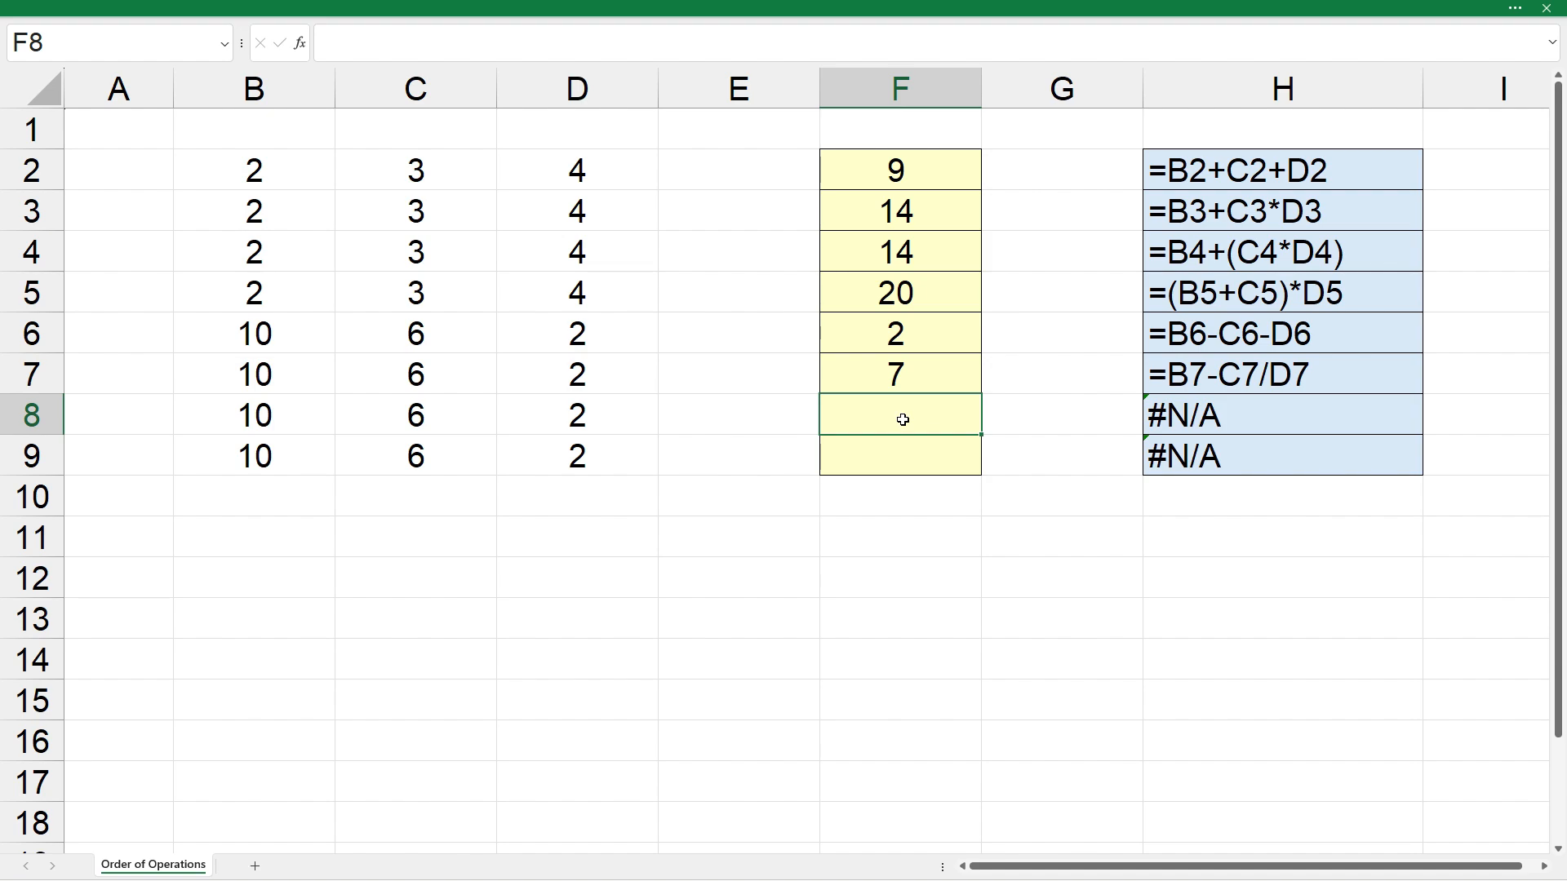
- Enter the formula =B8-(C8/D8) in cell F8
text(=)
click(310, 402)
text(-)
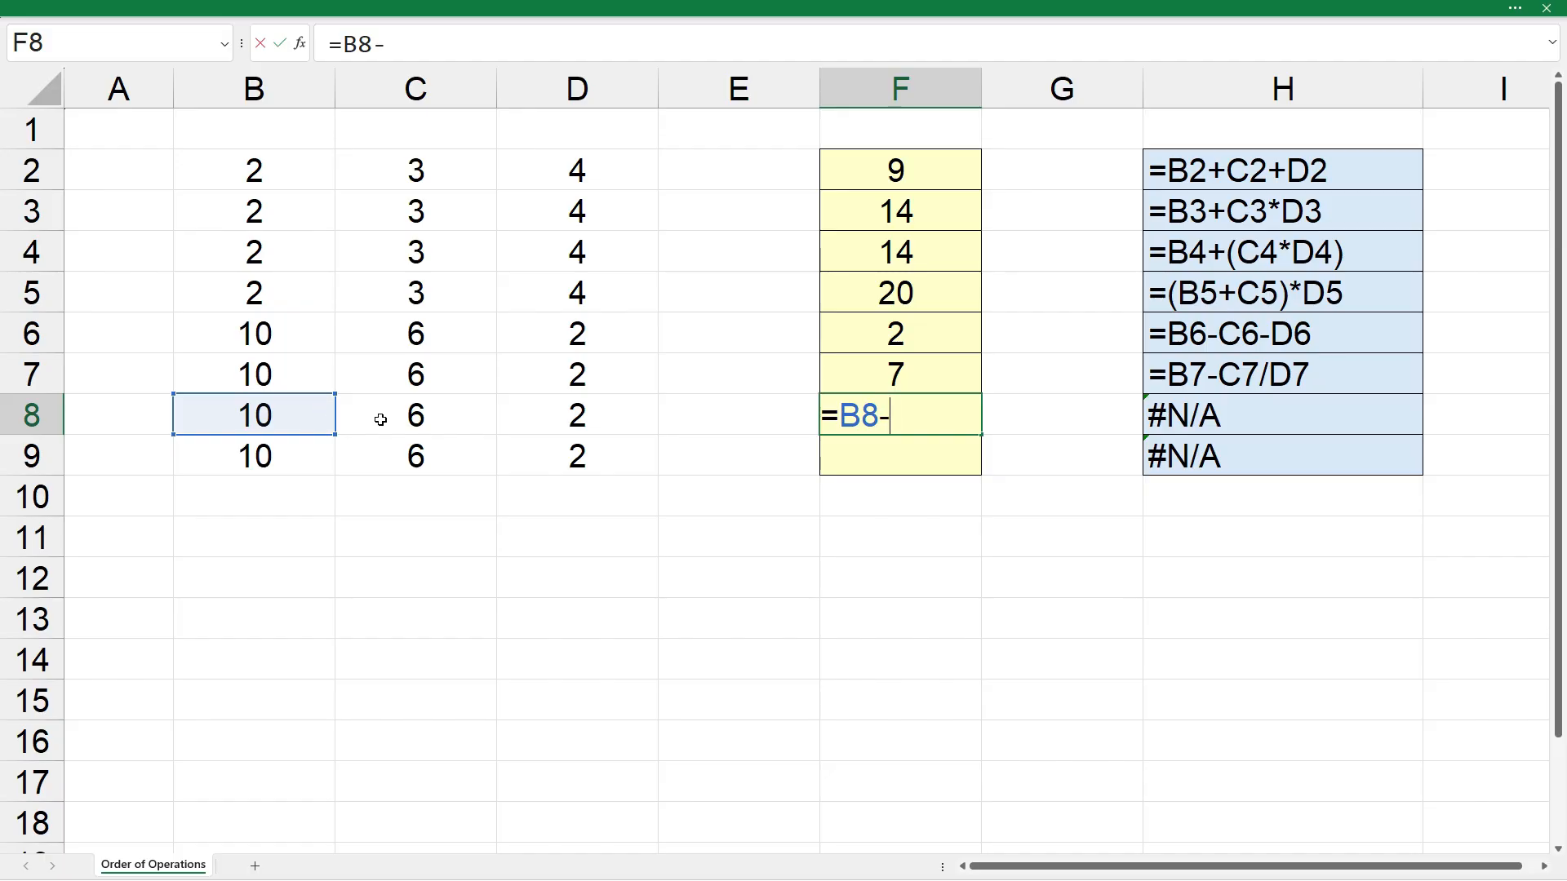
text(()
click(380, 419)
text(/)
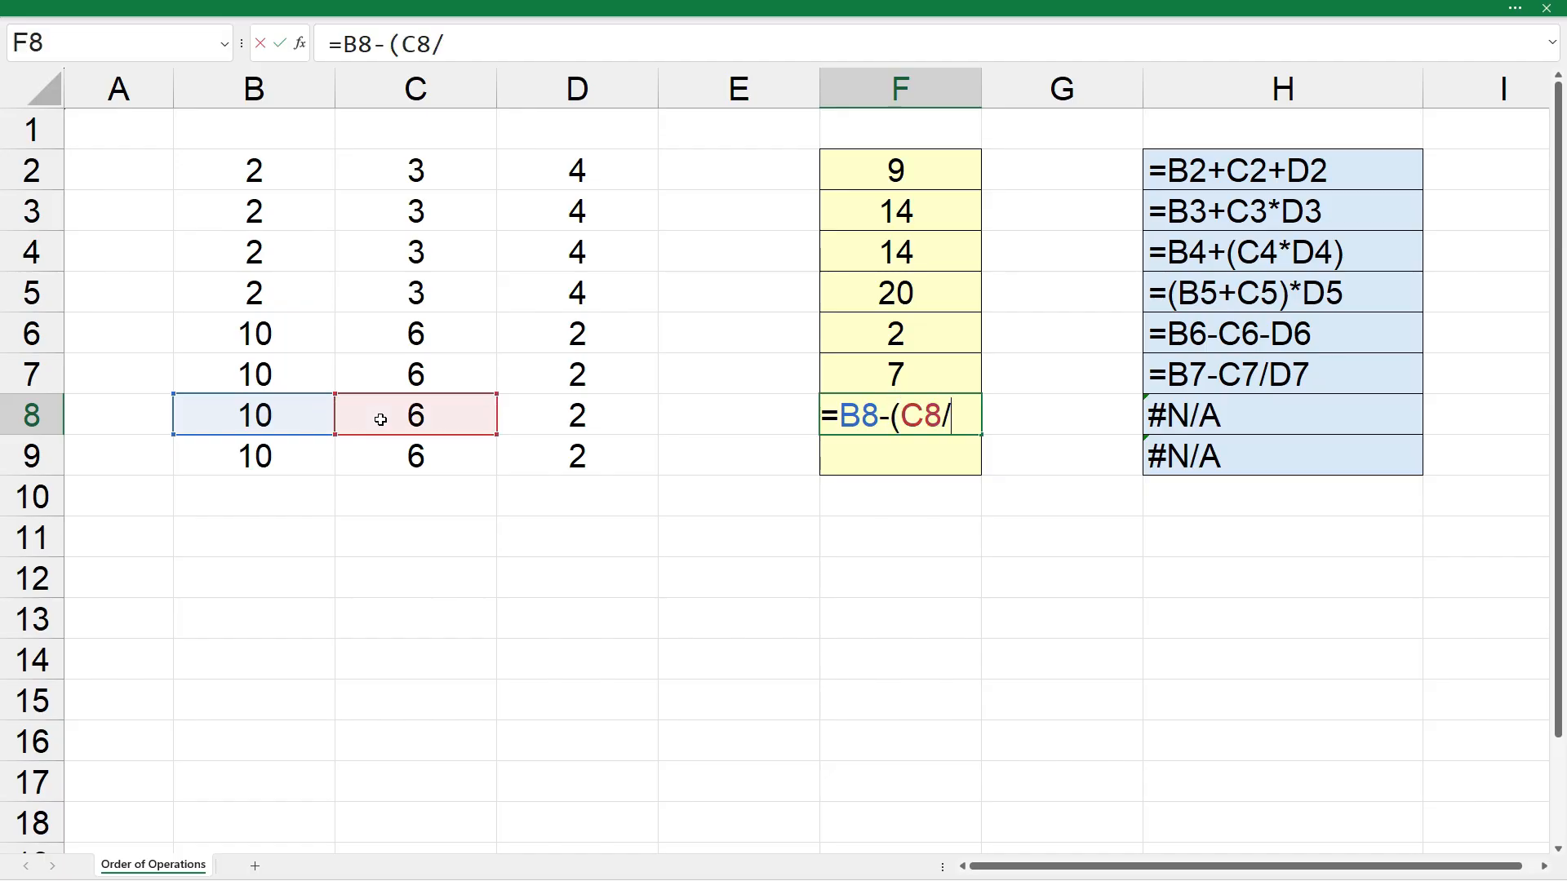
click(530, 427)
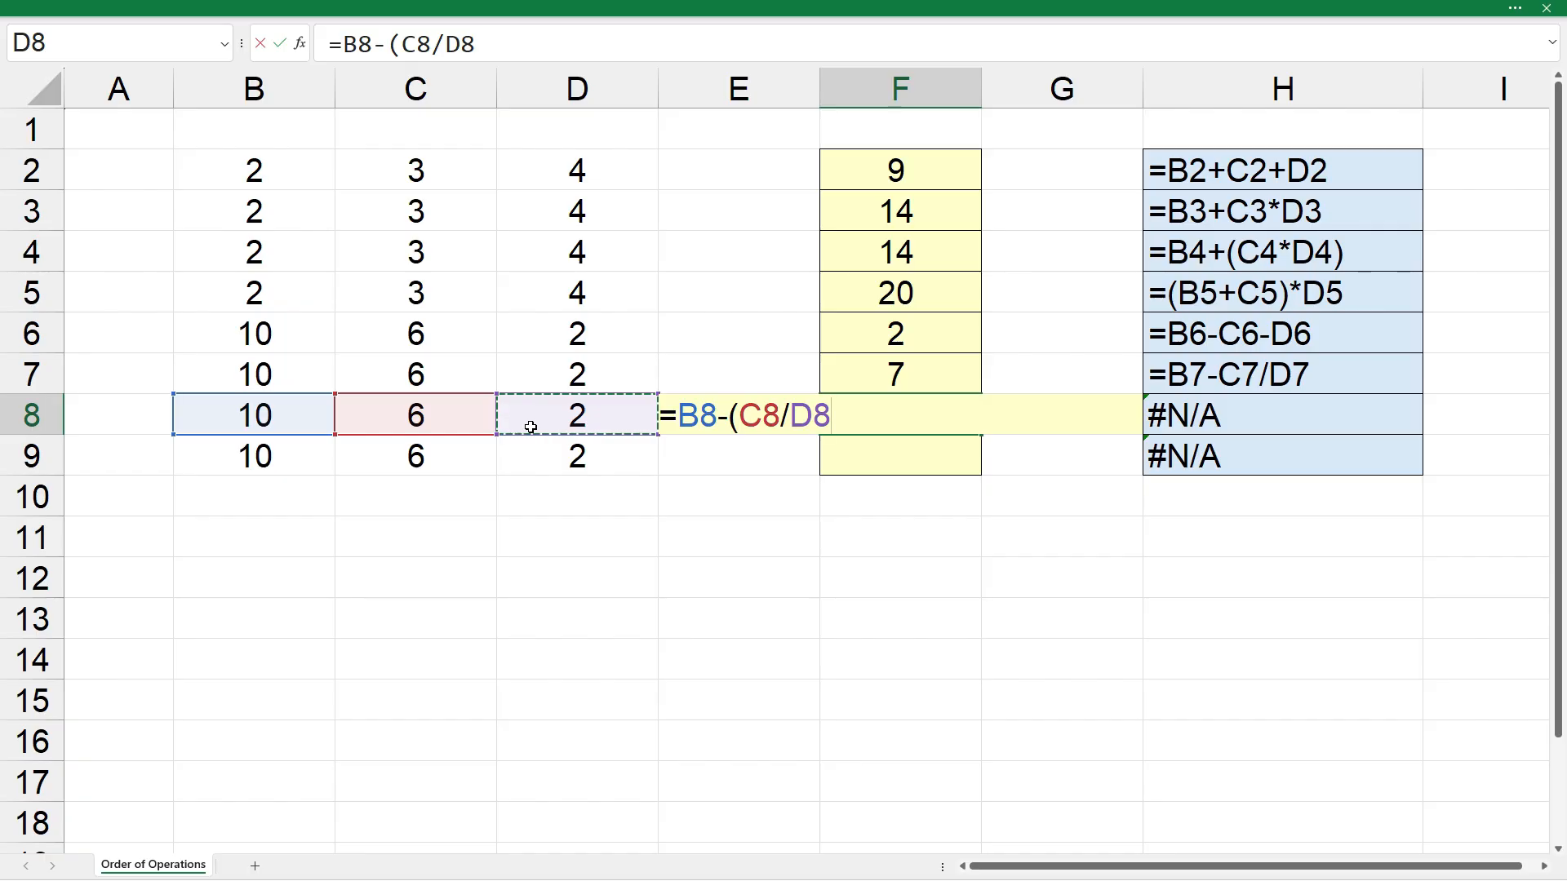
text())
key(Return)
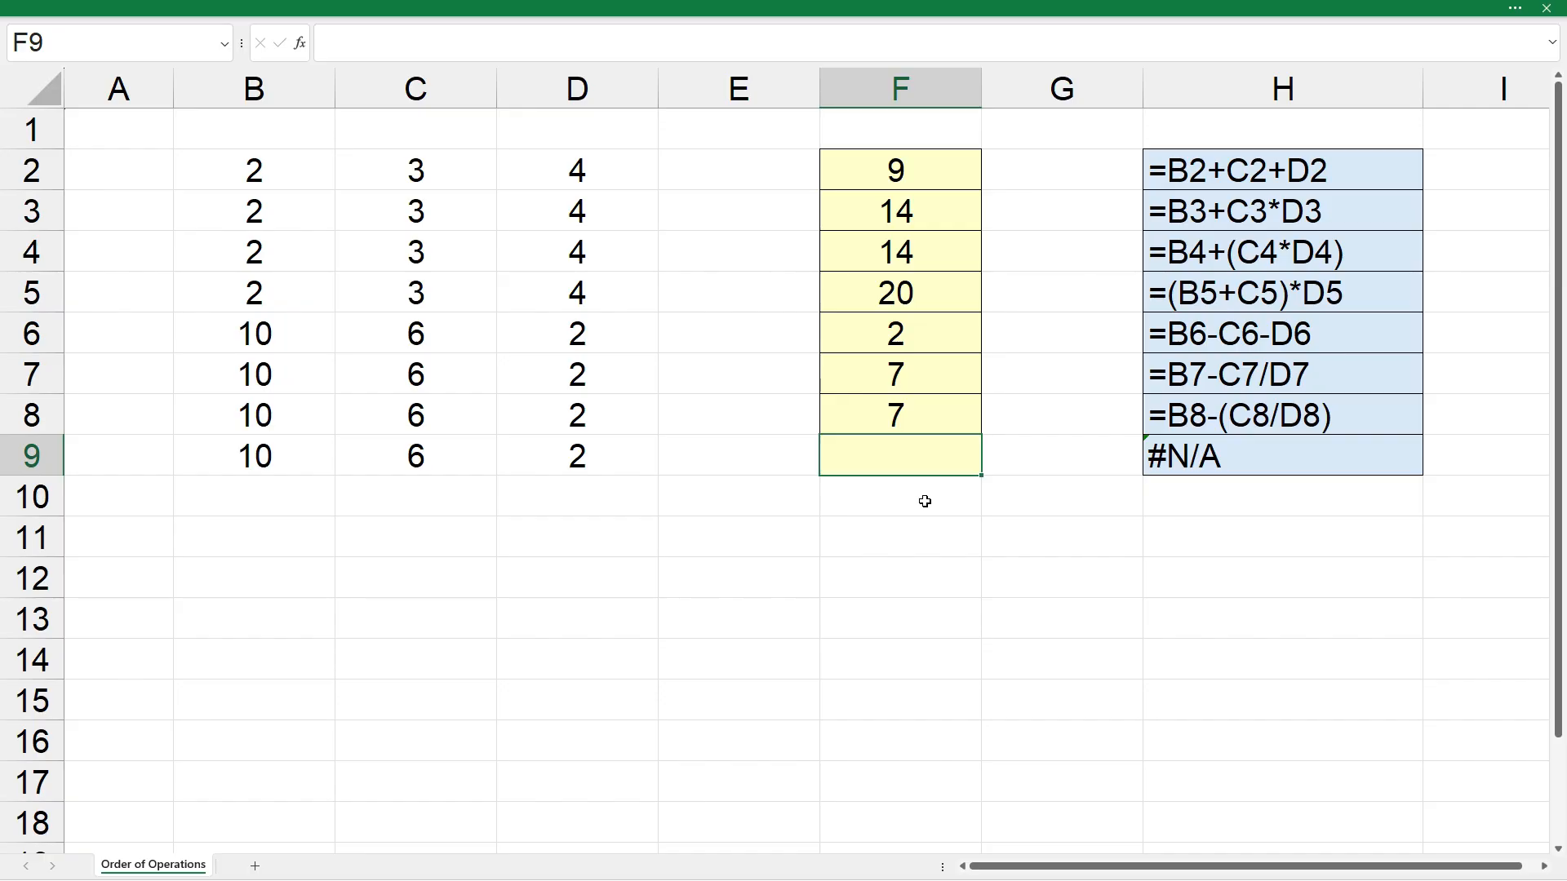
- Enter the formula =(B9-C9)/D9 in cell F9
text(=()
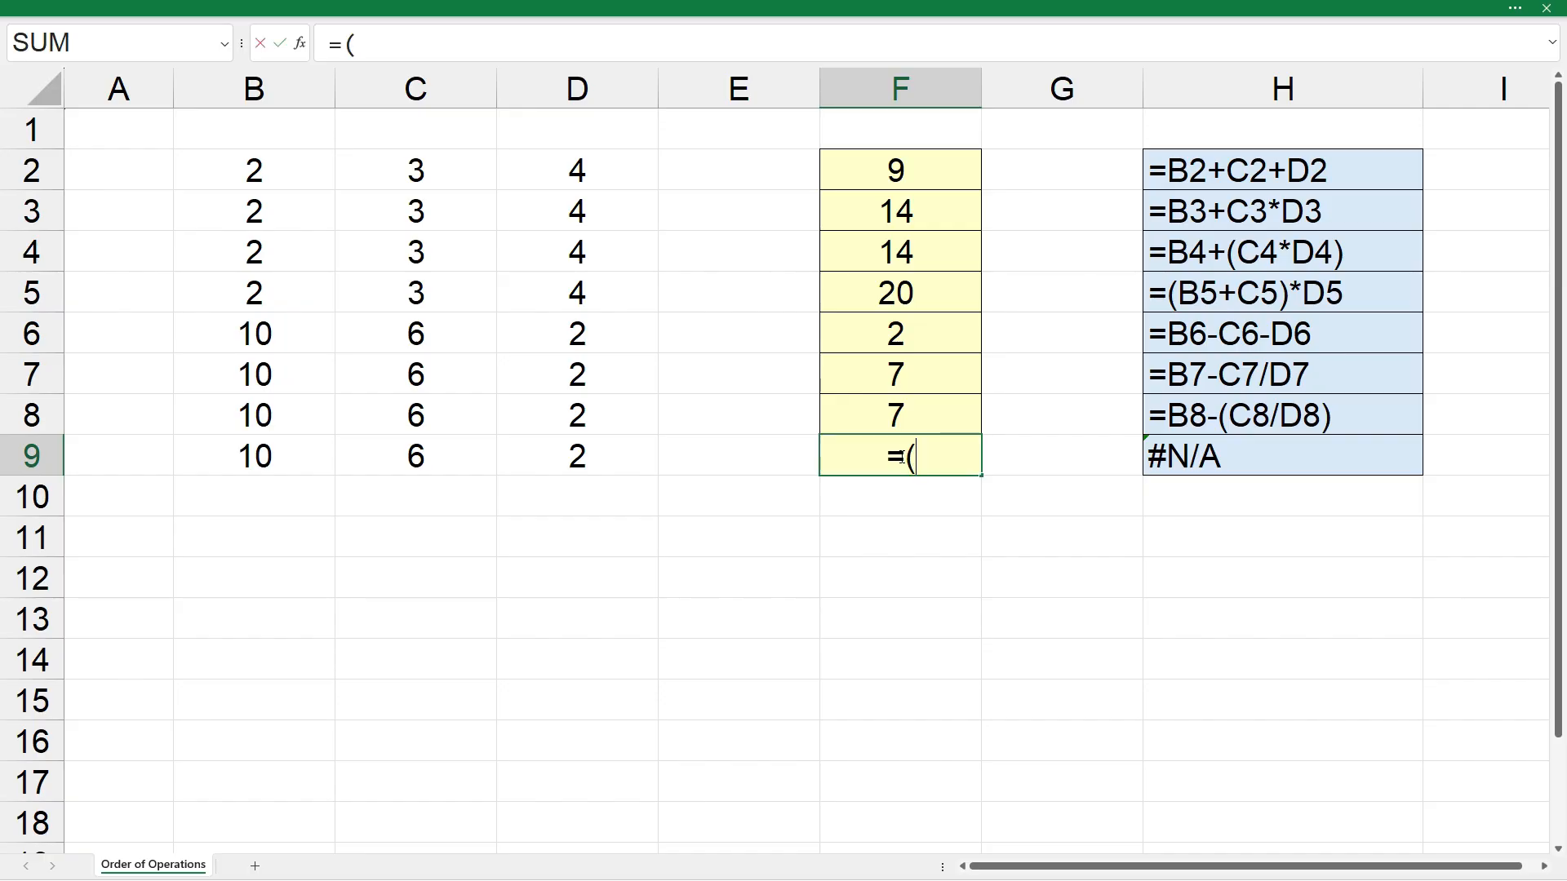
click(286, 456)
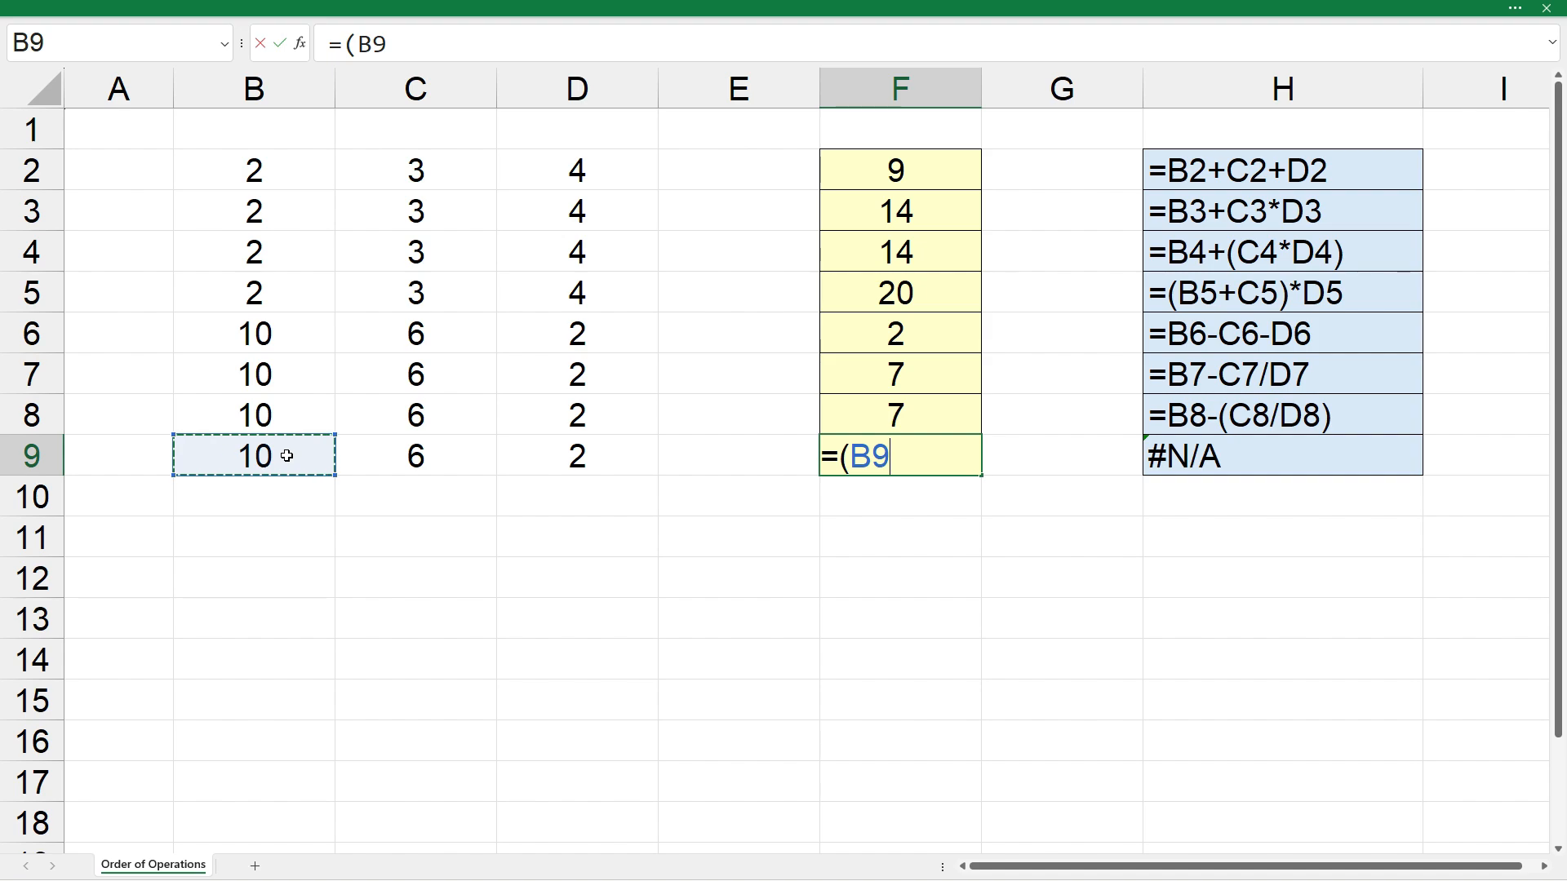
text(-)
click(453, 450)
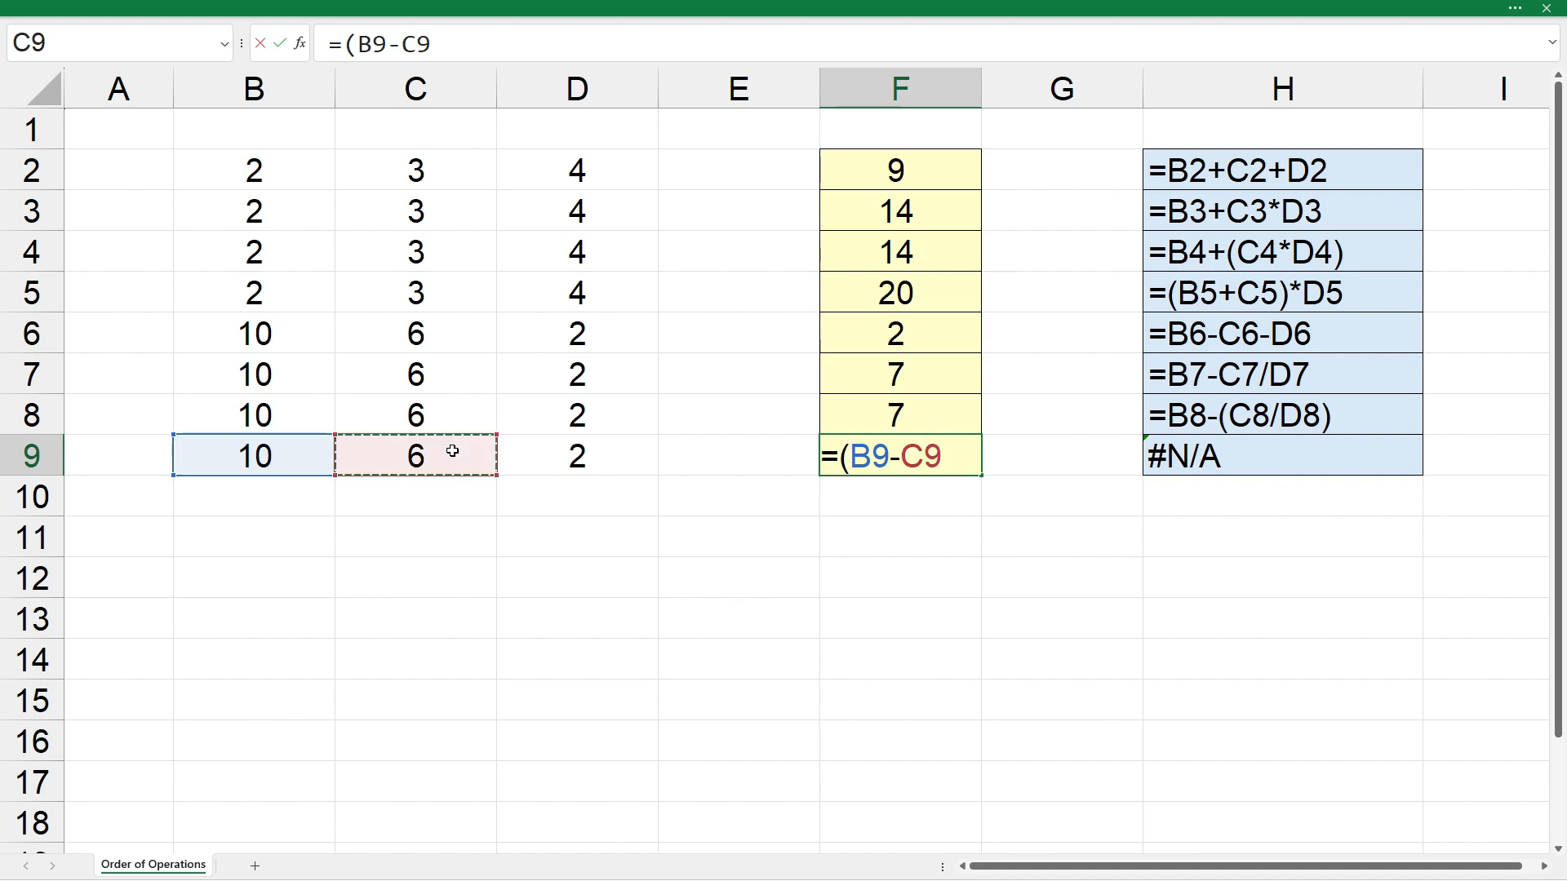
text()/)
click(519, 455)
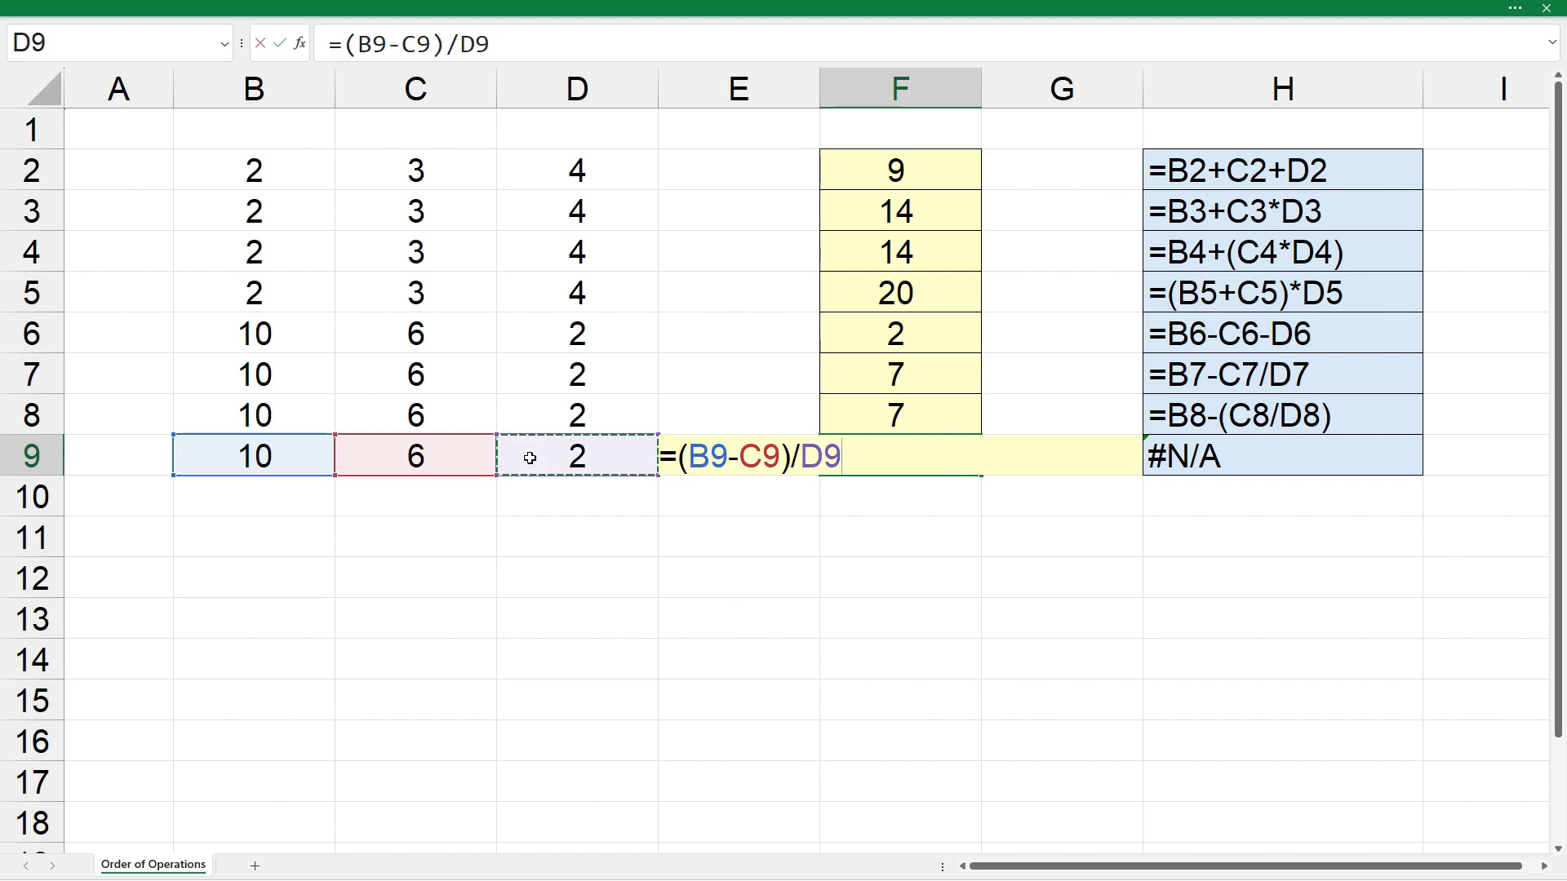
key(Return)
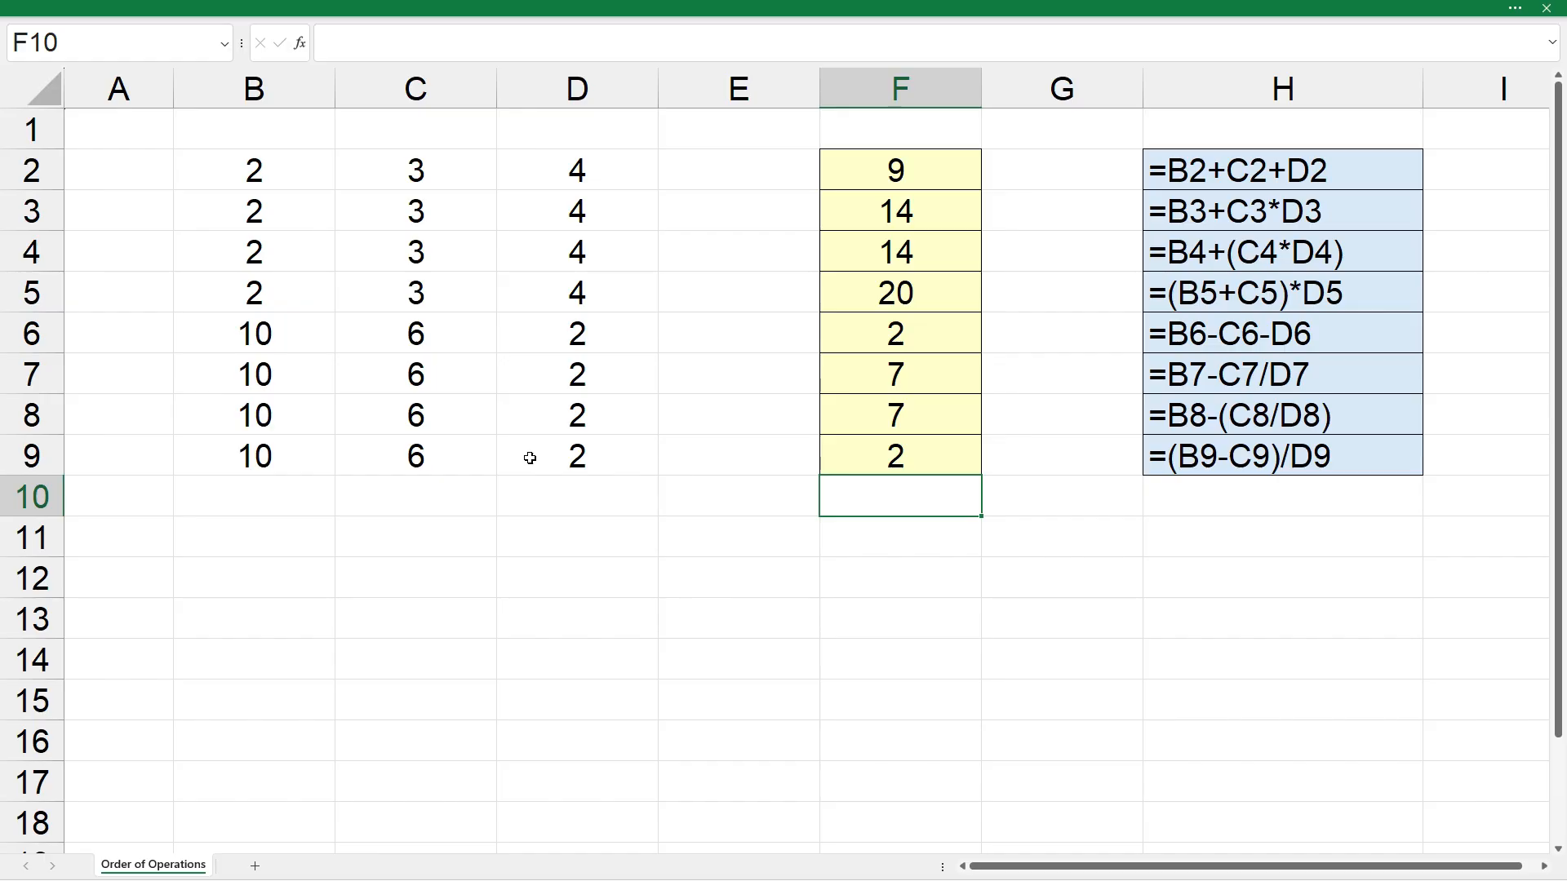